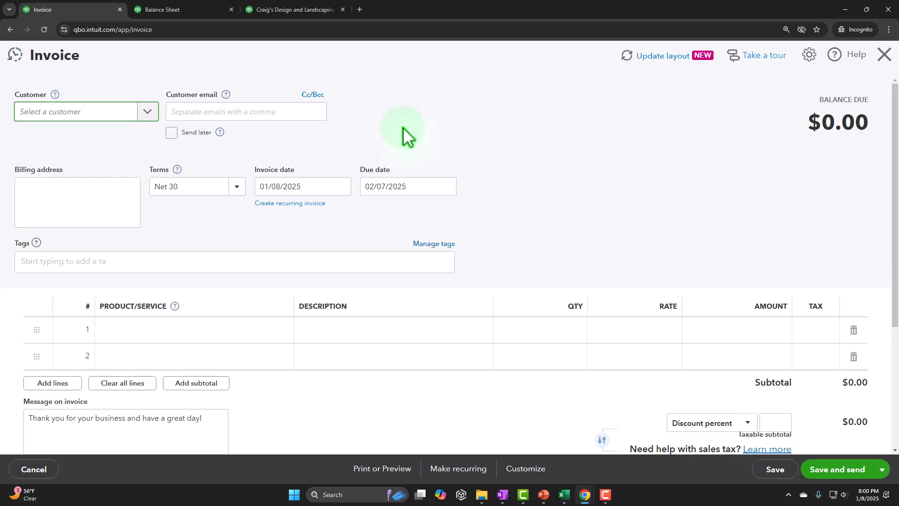
- Add a new customer with the display name Customer 1 to the invoice and save the customer record
type("Customer")
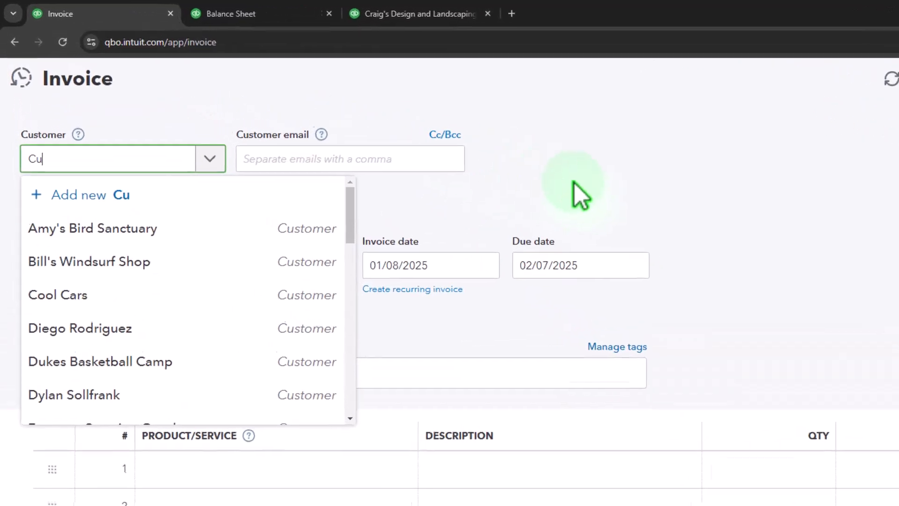
type(" 1")
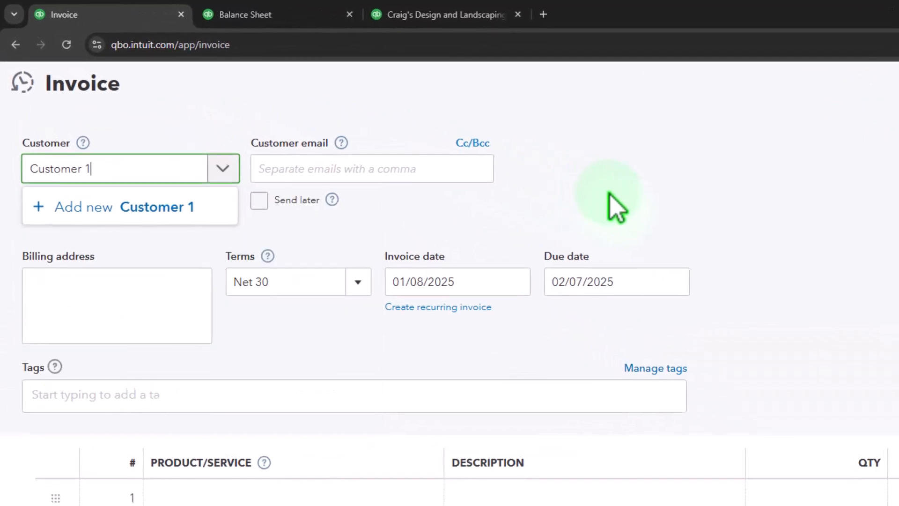
key("Return")
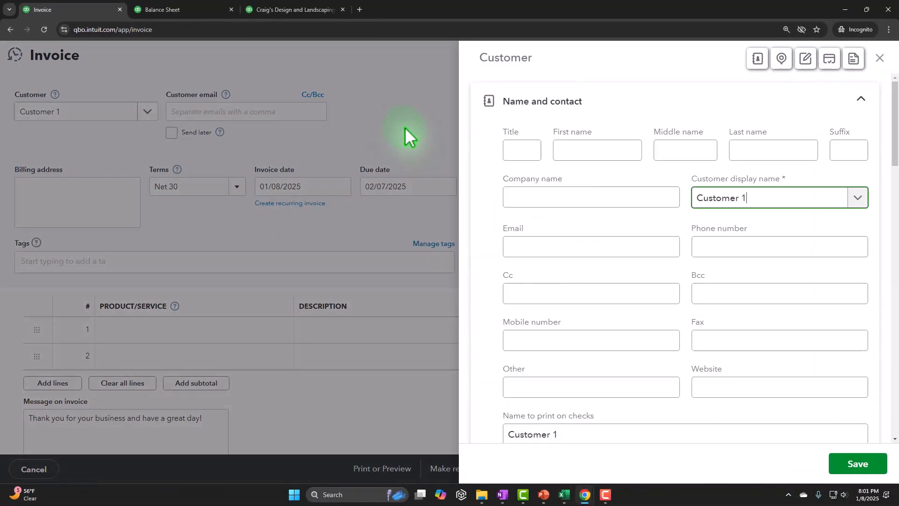
left_click(857, 465)
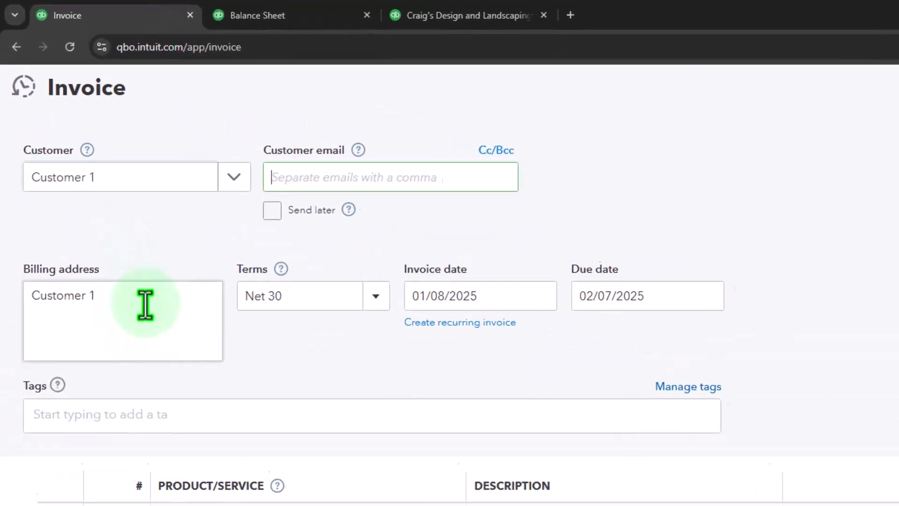
- From the first invoice line, start a new item of type Service named Service item 1
key("Tab")
key("Tab")
key("Tab")
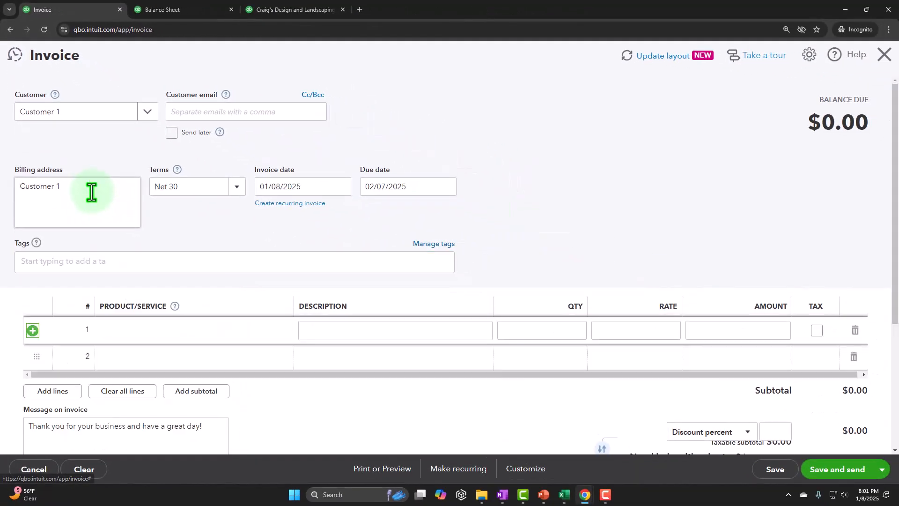
key("Tab")
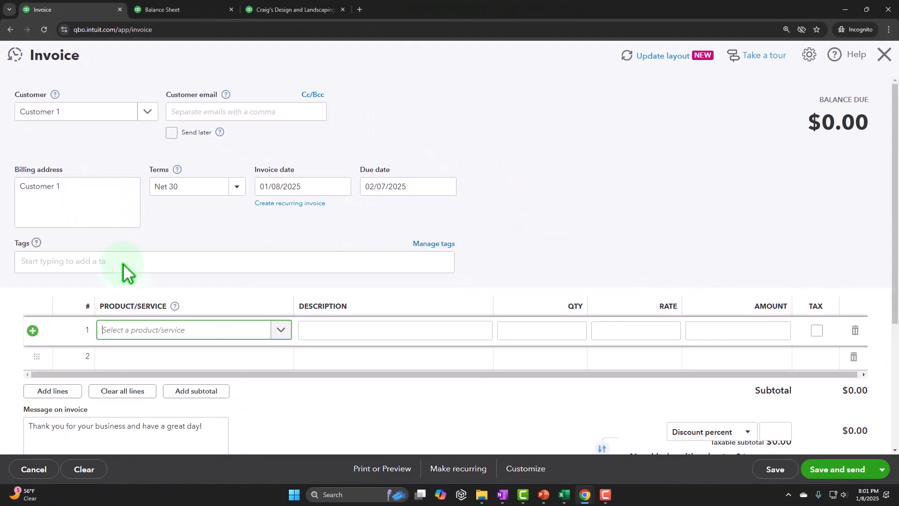
type("Servoce")
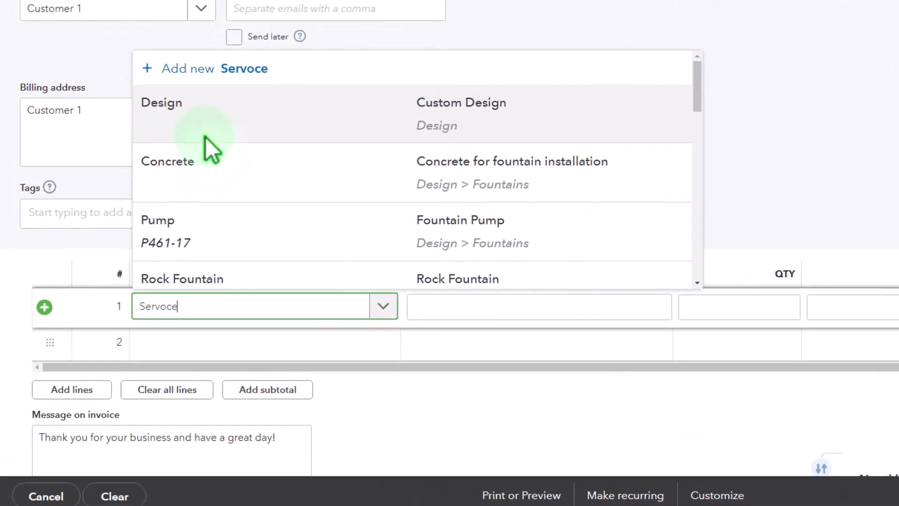
type("i")
key("BackSpace")
key("BackSpace")
key("BackSpace")
key("BackSpace")
key("BackSpace")
key("BackSpace")
key("BackSpace")
key("BackSpace")
type("Serveice i")
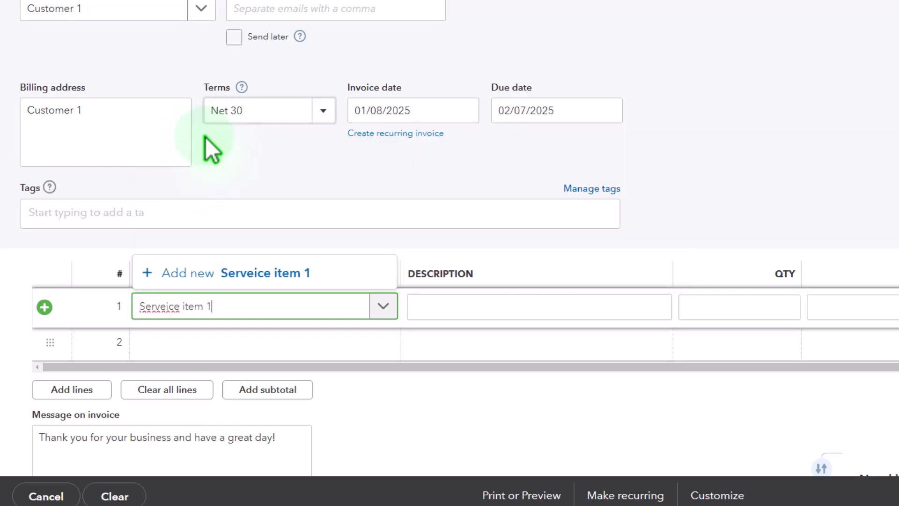
type("tem 1")
key("Tab")
left_click(250, 307)
left_click(183, 357)
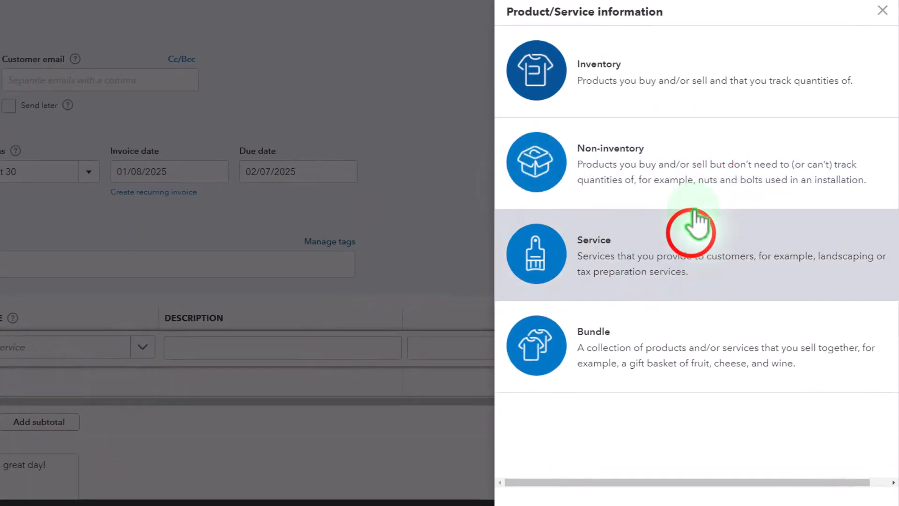
left_click(695, 213)
right_click(592, 136)
left_click(618, 147)
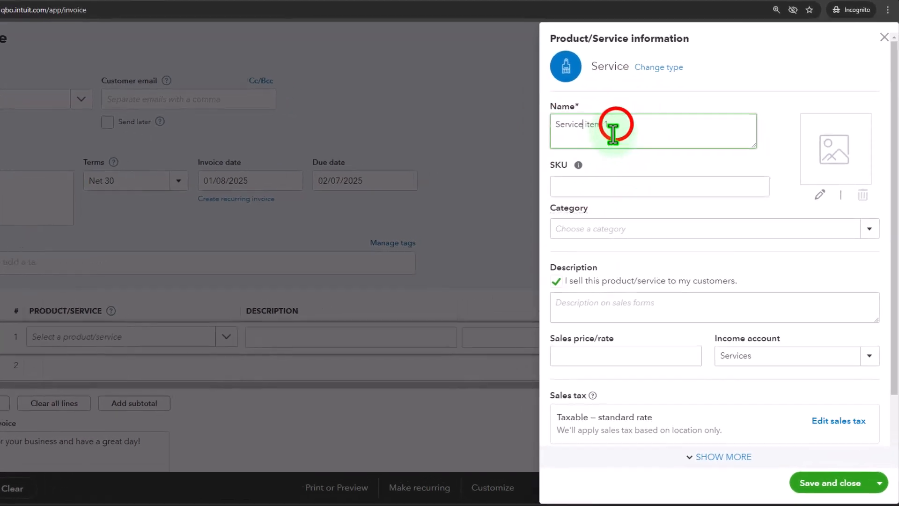
- Copy the item's name into its sales description as Service item 1
left_click_drag(614, 132, 523, 146)
scroll(681, 234, "down", 2)
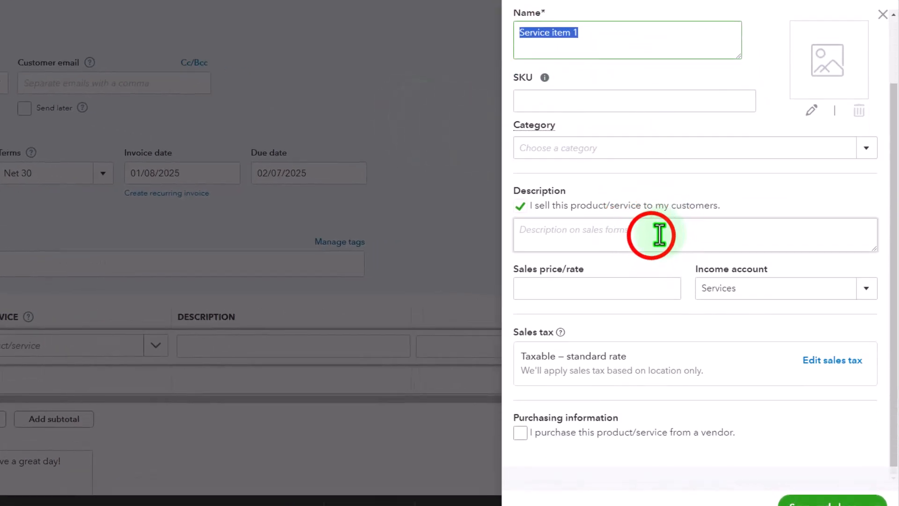
left_click(651, 236)
scroll(660, 249, "down", 1)
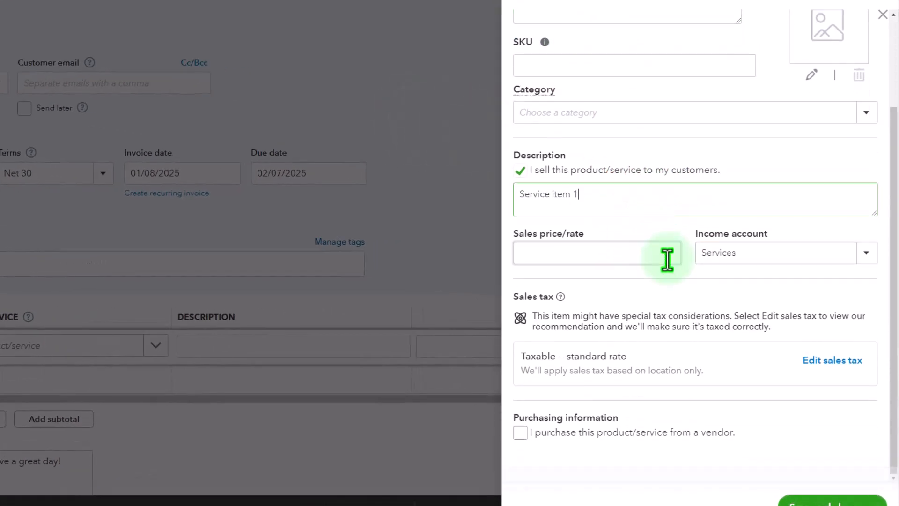
- Set the item's sales tax to Nontaxable, then save the item and return to the invoice
scroll(791, 399, "up", 2)
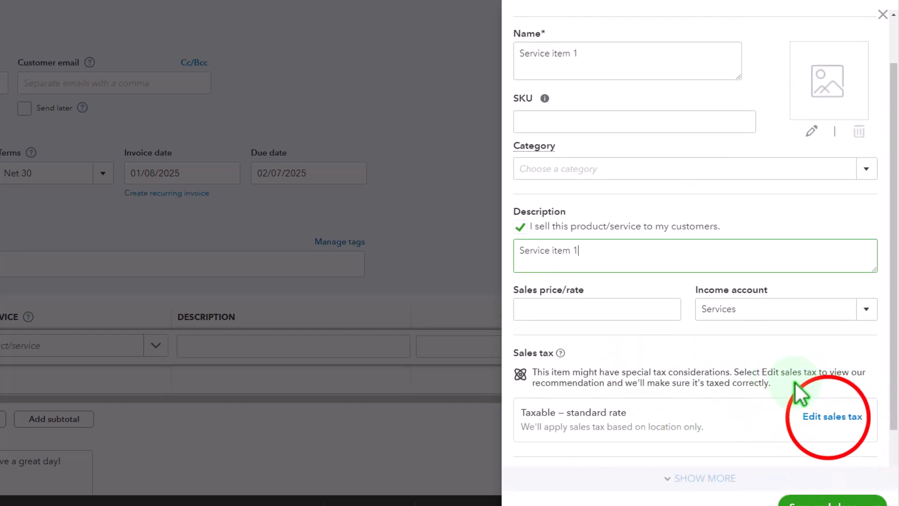
left_click(828, 417)
scroll(789, 281, "down", 5)
scroll(787, 293, "down", 3)
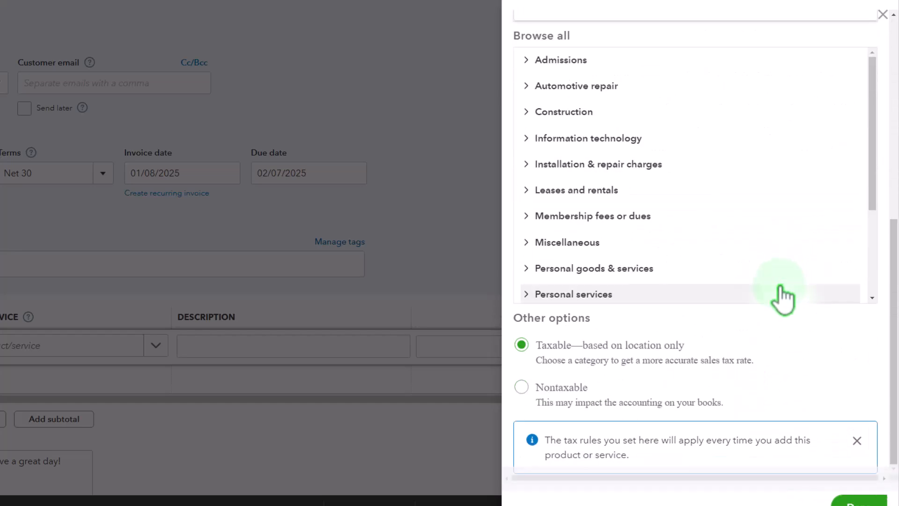
left_click(527, 384)
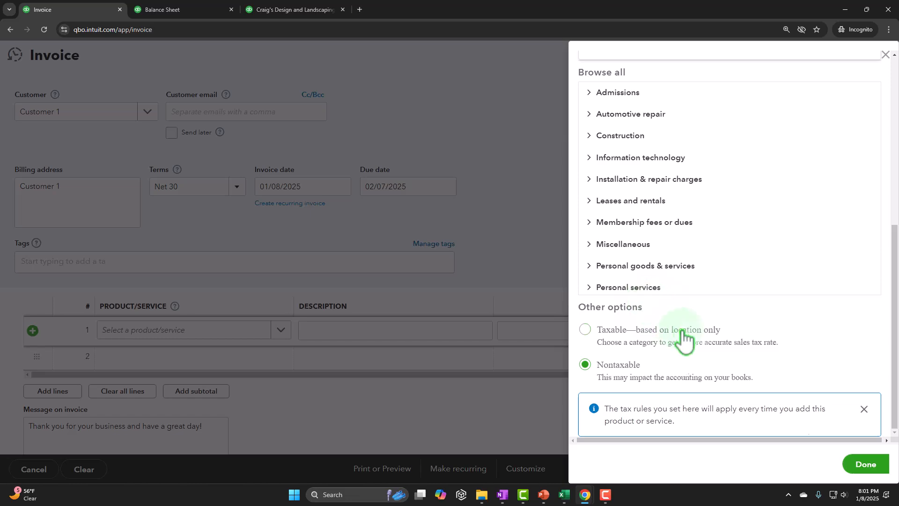
left_click(871, 464)
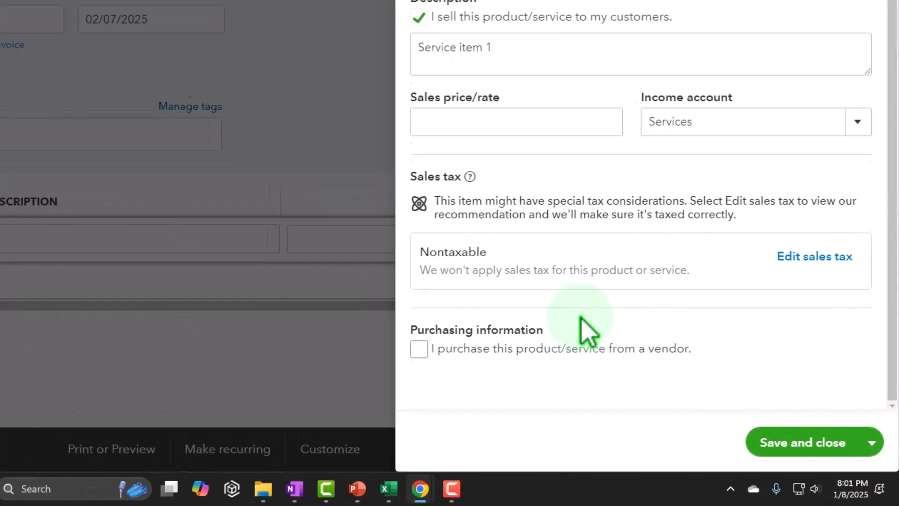
left_click(827, 461)
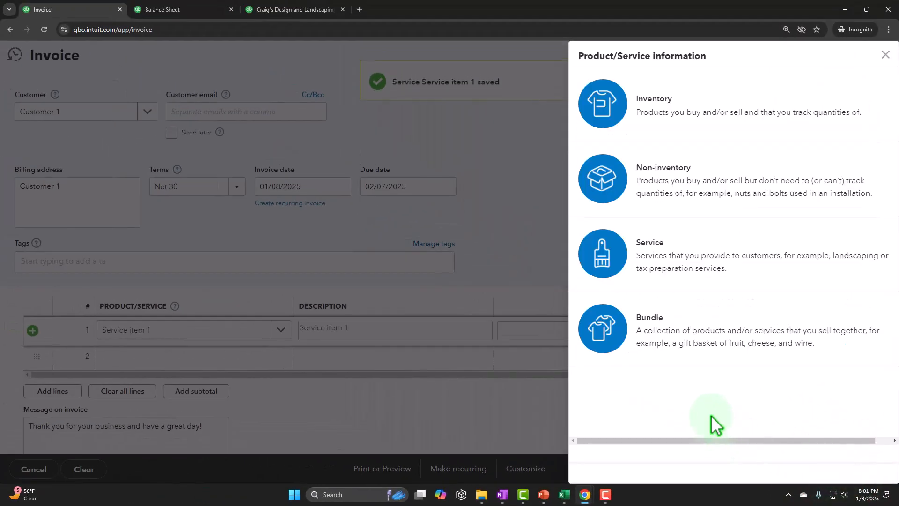
left_click(884, 55)
- Set the rate of the first invoice line to 100
left_click(637, 327)
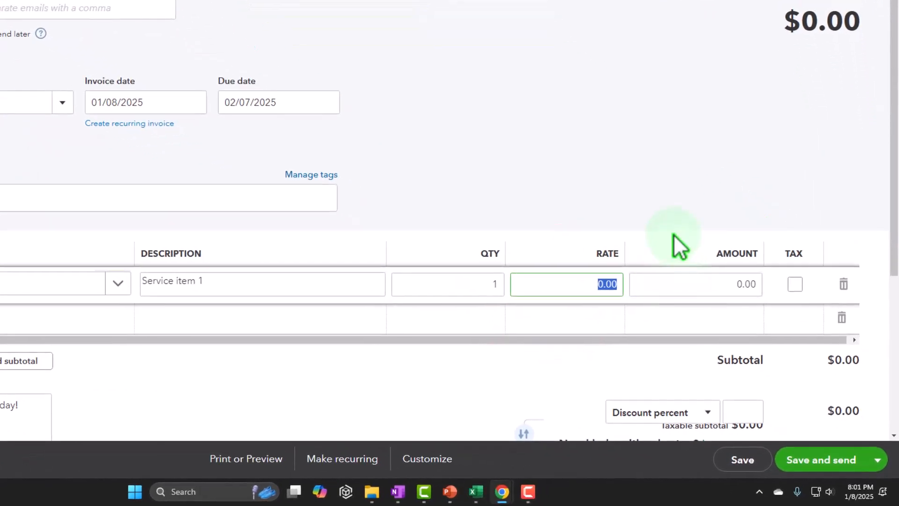
type("100")
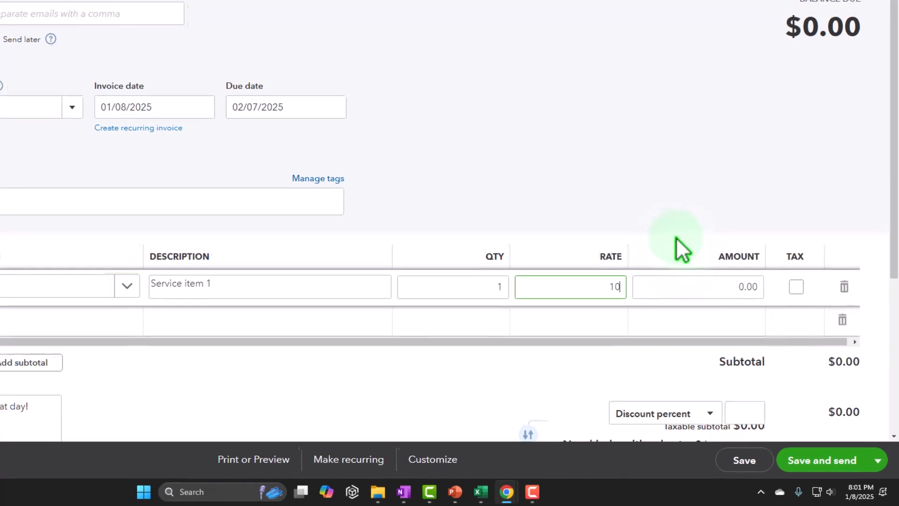
key("Tab")
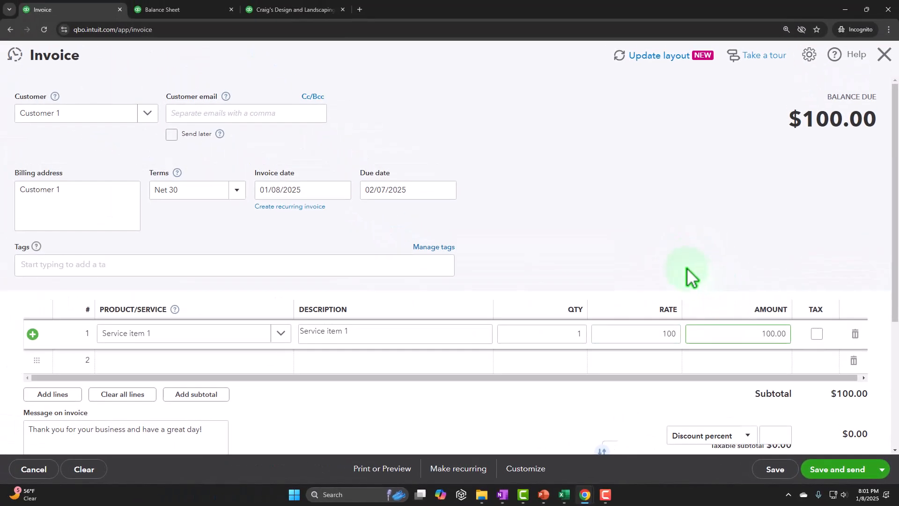
- Save and close the completed invoice
scroll(686, 268, "down", 4)
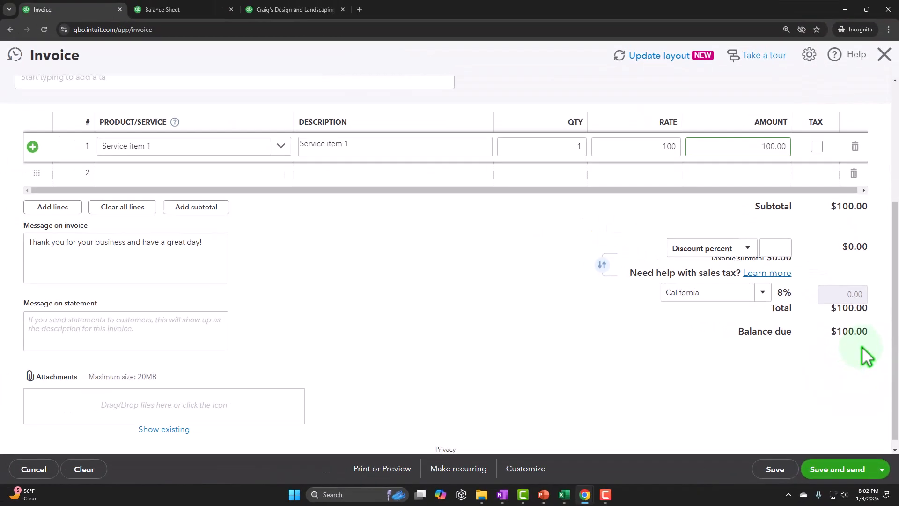
left_click(882, 470)
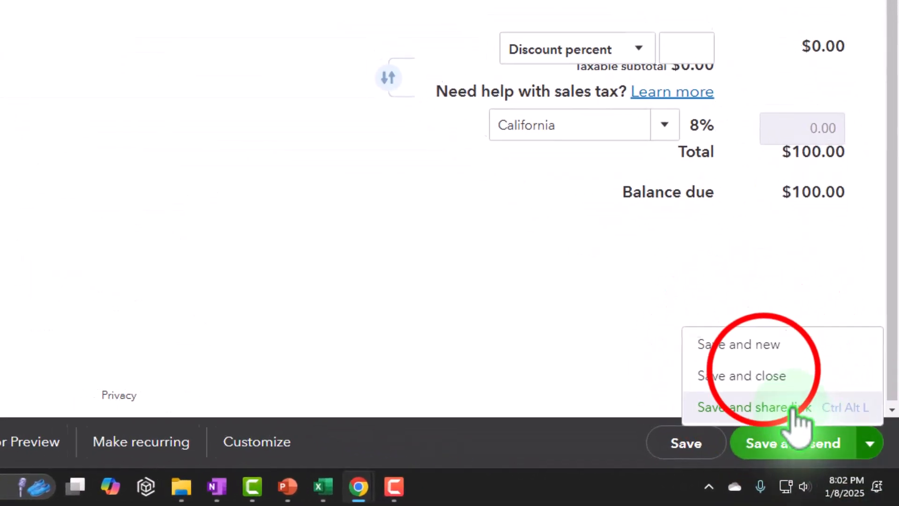
left_click(735, 370)
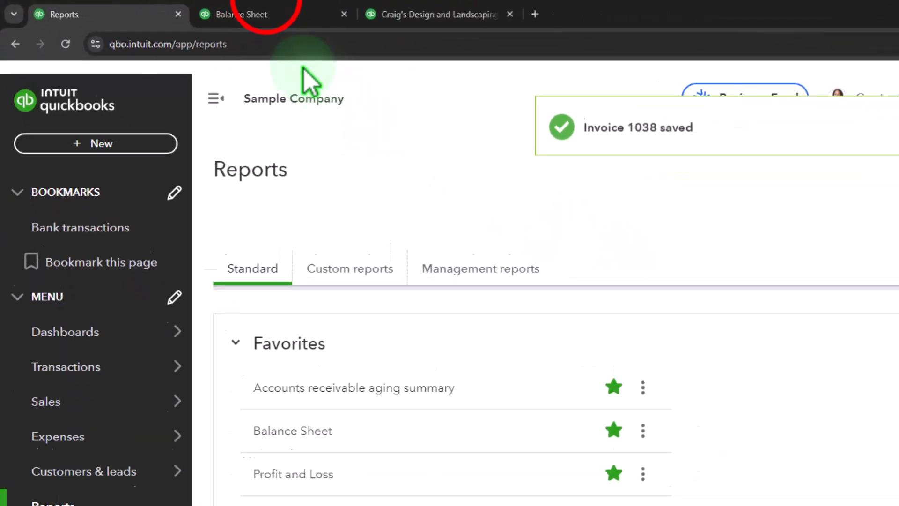
- Rerun the Balance Sheet report, examine the 2025 Accounts Receivable transactions behind it, and return to the report summary
left_click(248, 14)
scroll(345, 235, "up", 5)
left_click(549, 183)
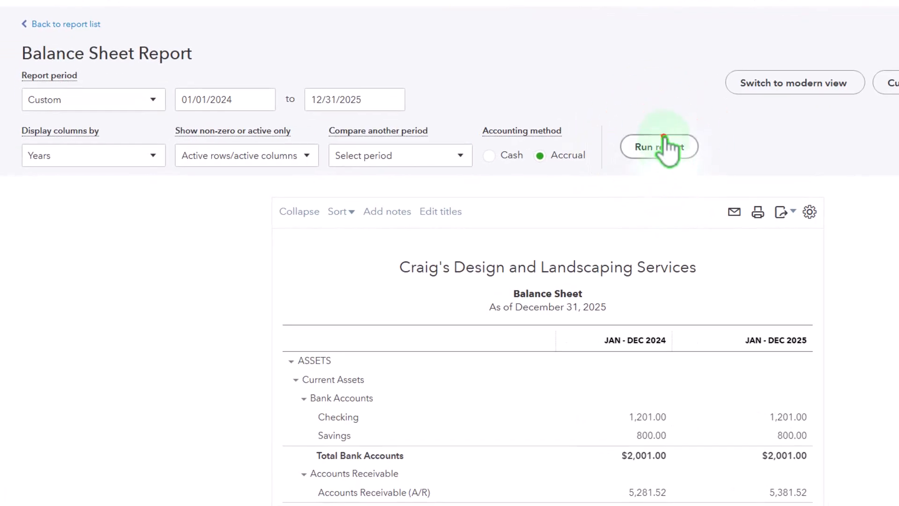
scroll(674, 169, "down", 5)
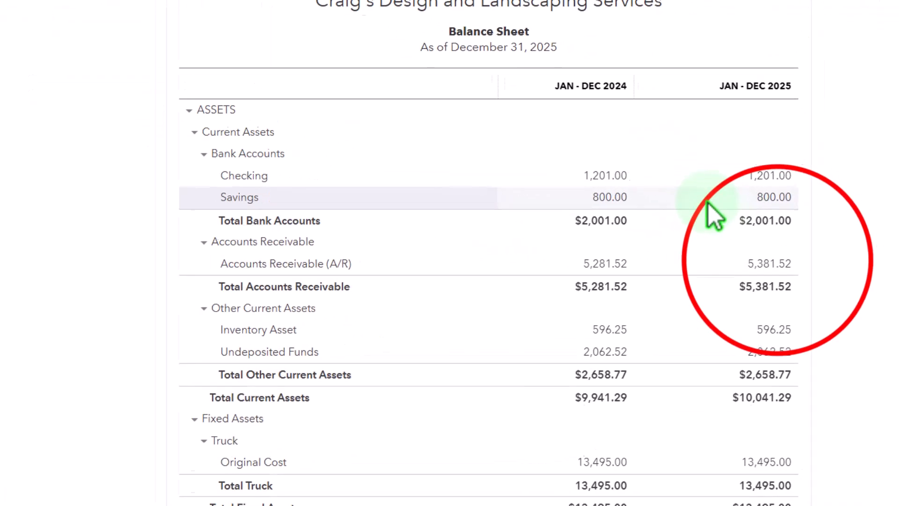
left_click(745, 268)
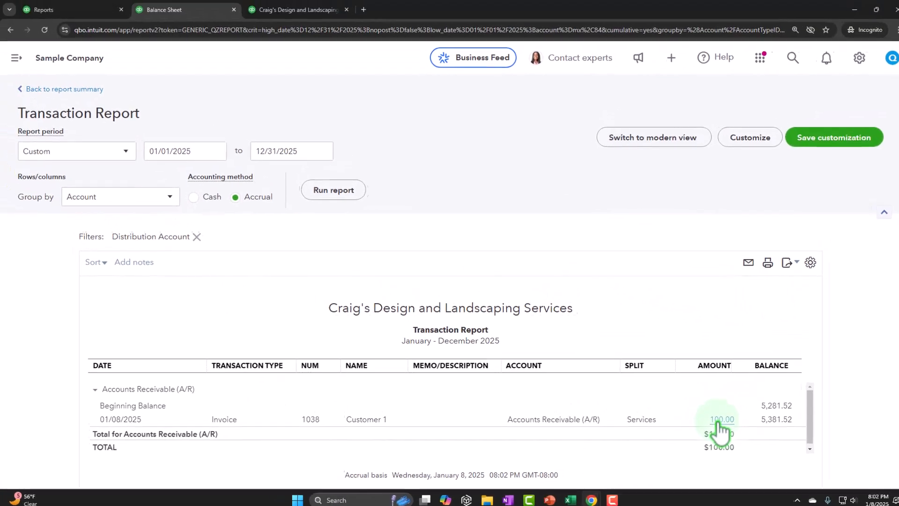
left_click(71, 90)
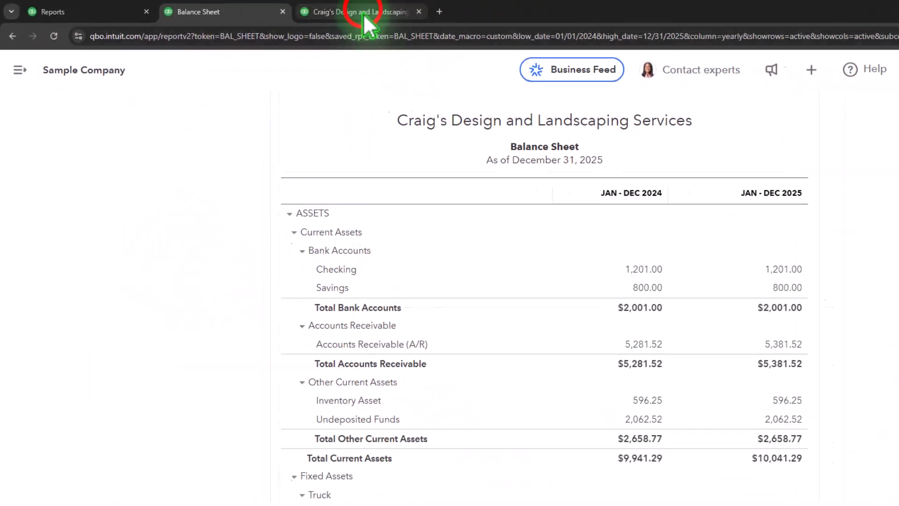
- Rerun the Profit and Loss report and examine the Services income for 2025
left_click(304, 9)
left_click(528, 189)
scroll(534, 190, "down", 3)
scroll(634, 155, "down", 3)
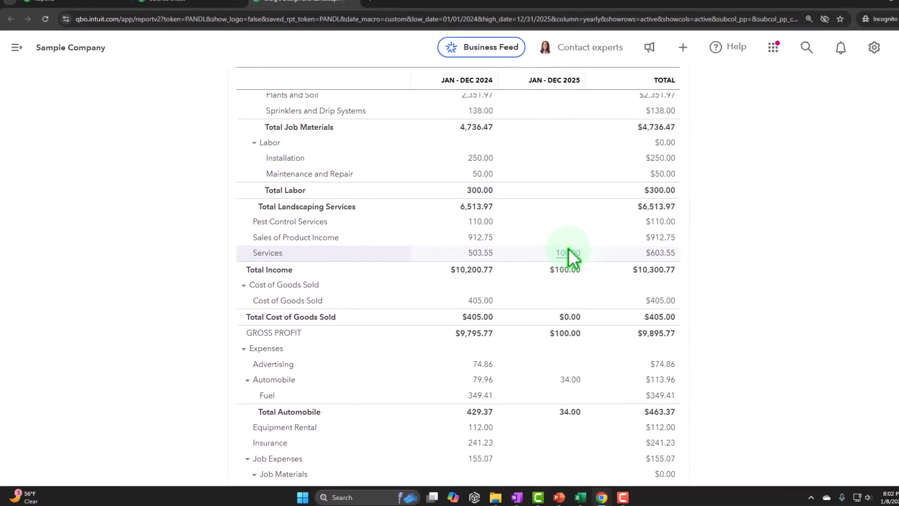
- Open the sales invoices list, filter it to invoices not due yet, and find the invoice for Customer 1
left_click(79, 11)
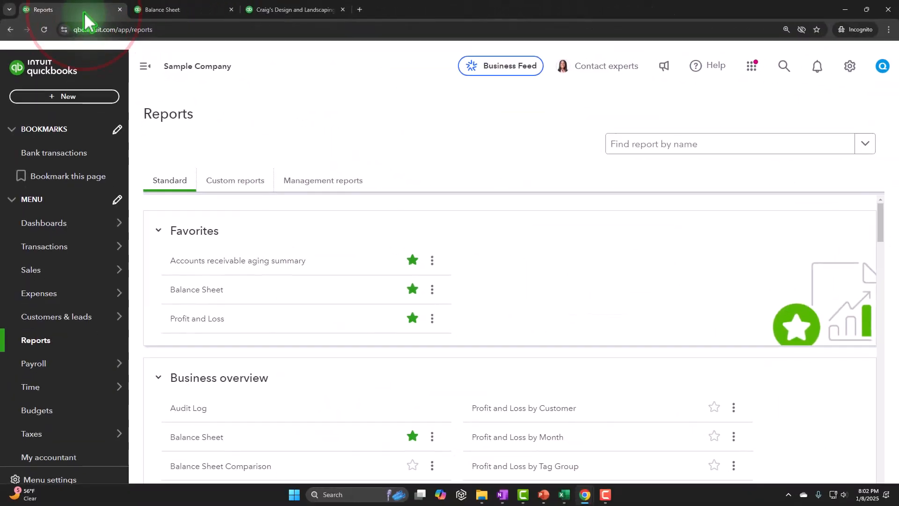
left_click(63, 269)
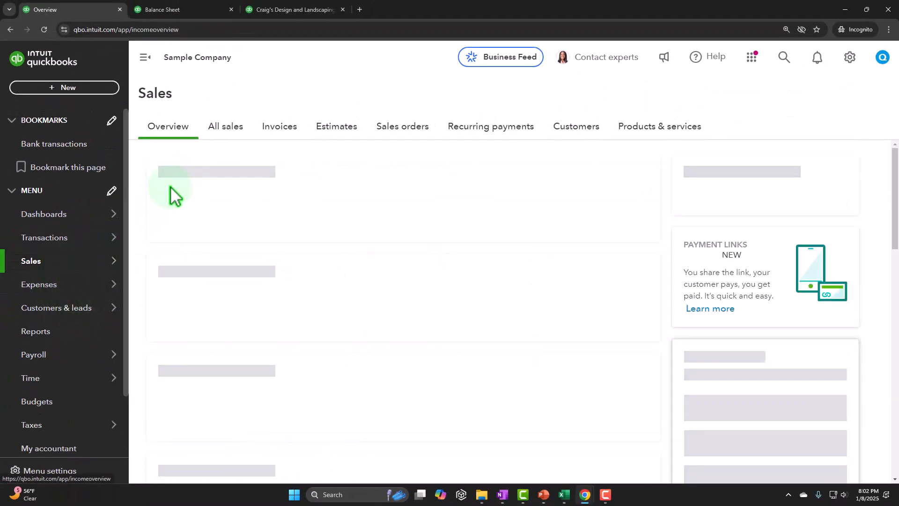
left_click(283, 134)
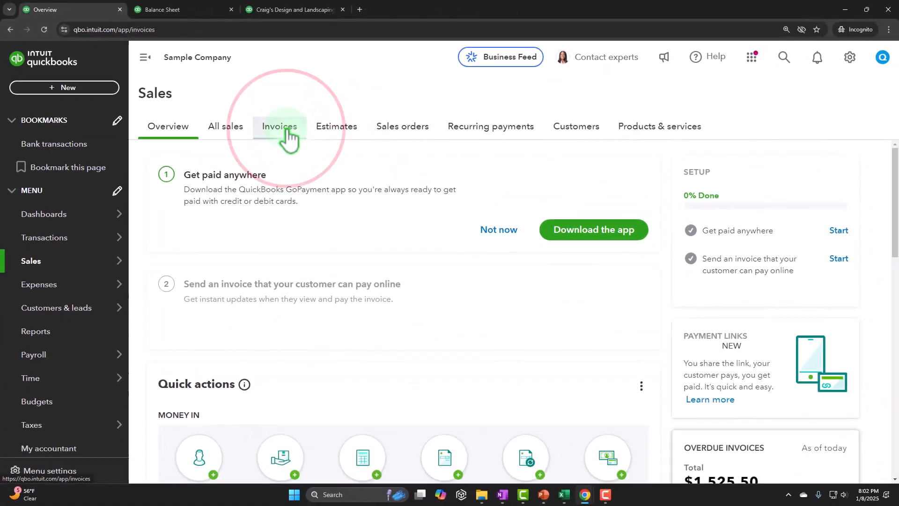
scroll(319, 269, "down", 4)
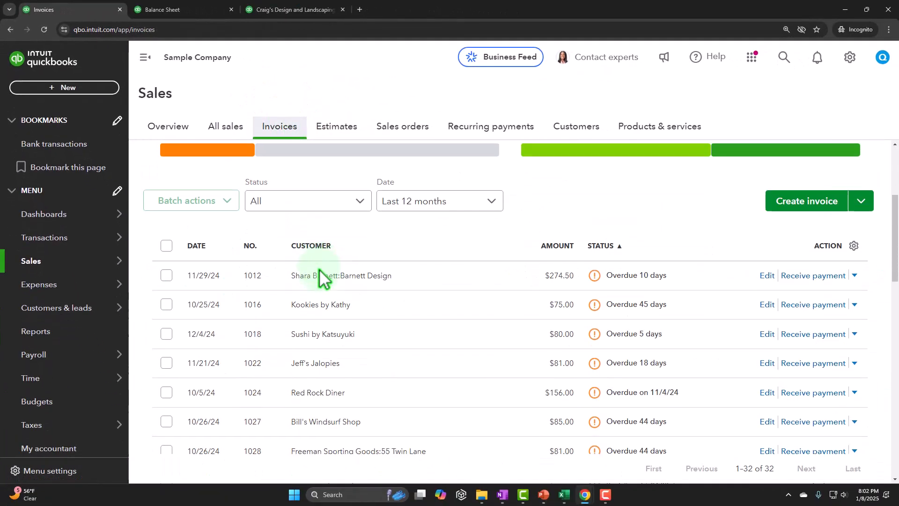
scroll(383, 183, "up", 4)
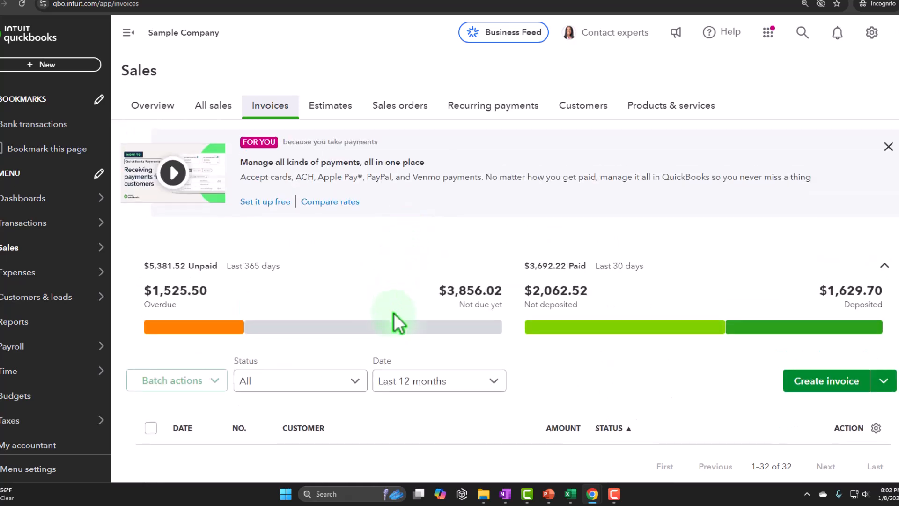
left_click(444, 331)
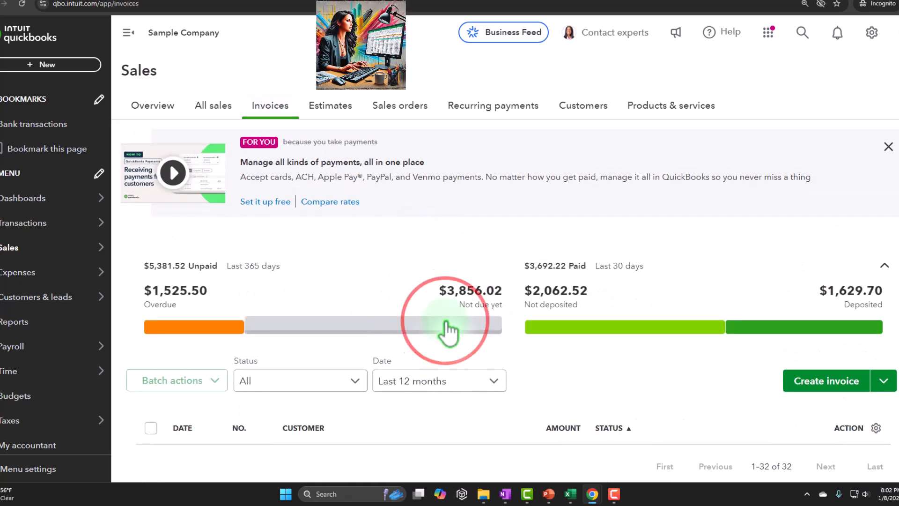
scroll(447, 330, "down", 6)
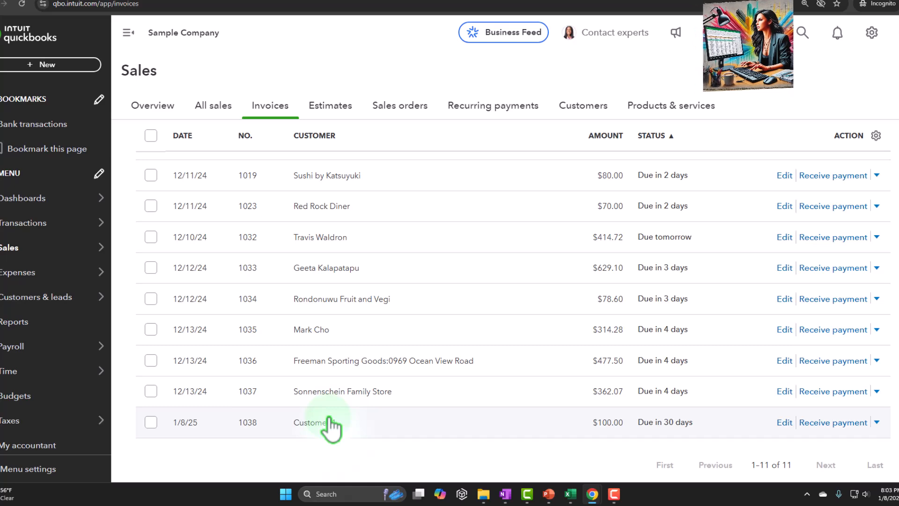
- Start a new bill, hide its side pane, and add Vendor 1 as the bill's new vendor
scroll(245, 255, "up", 5)
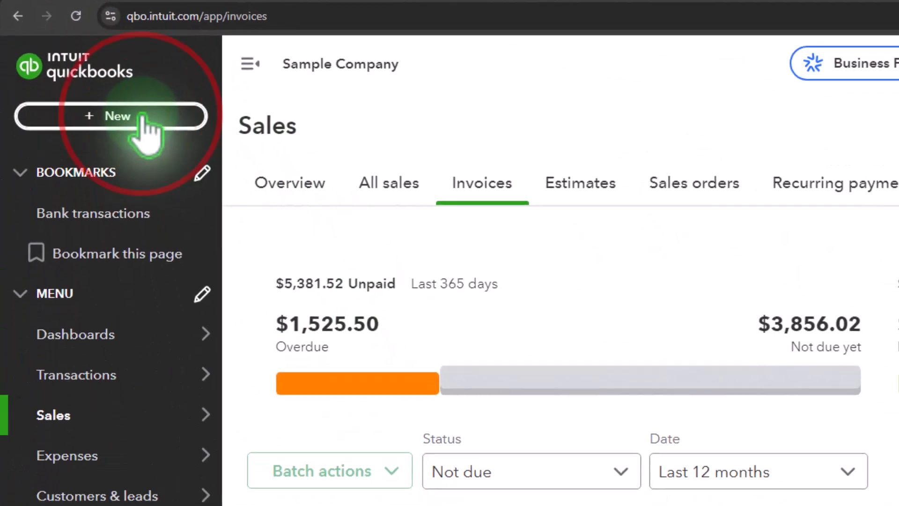
left_click(150, 160)
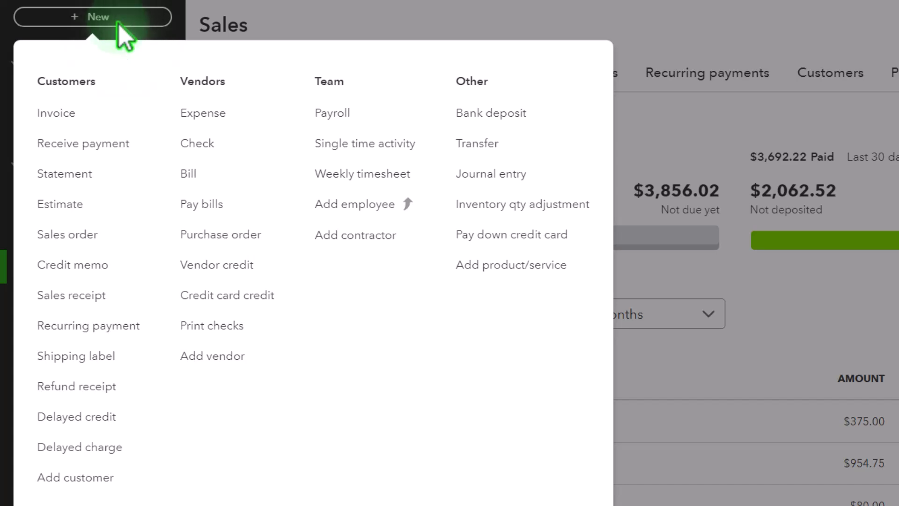
left_click(190, 180)
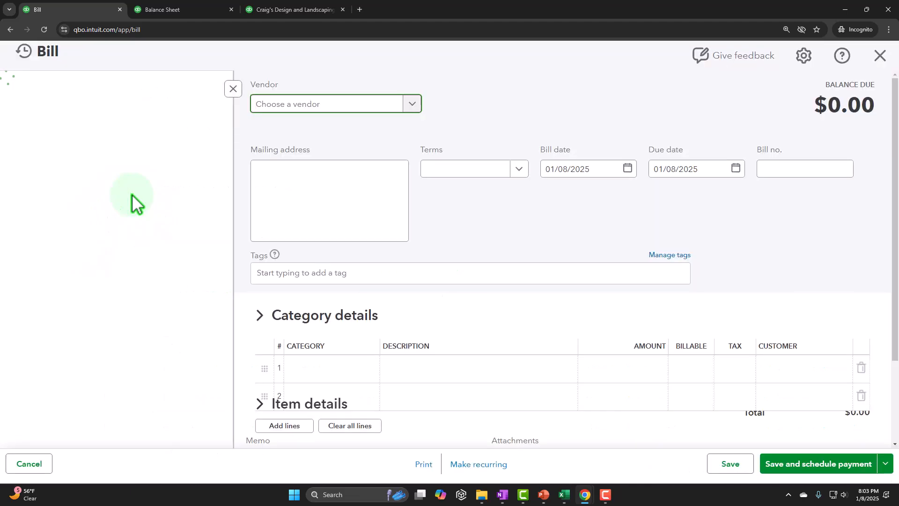
left_click(233, 89)
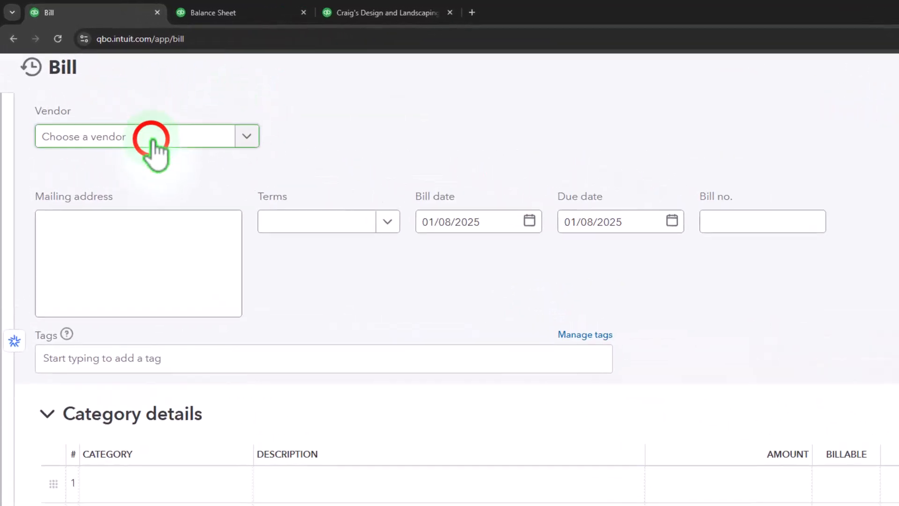
left_click(152, 140)
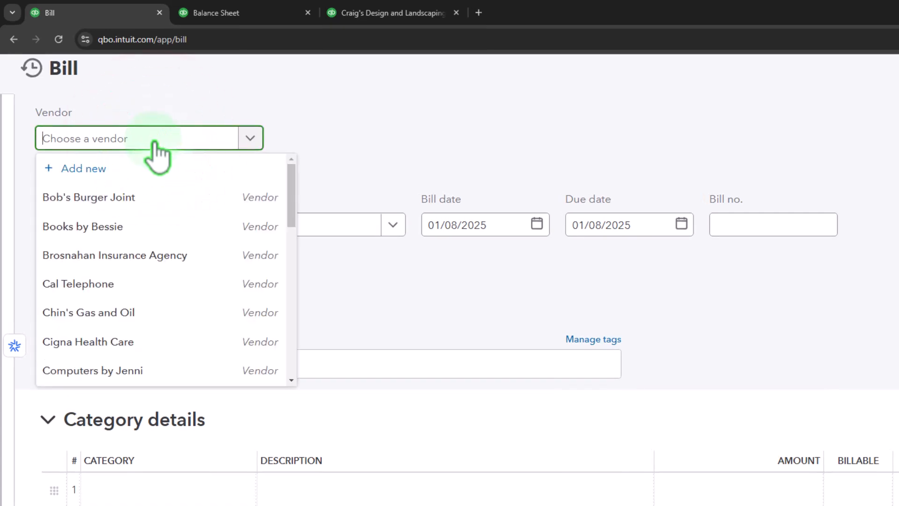
type("Vendor 1")
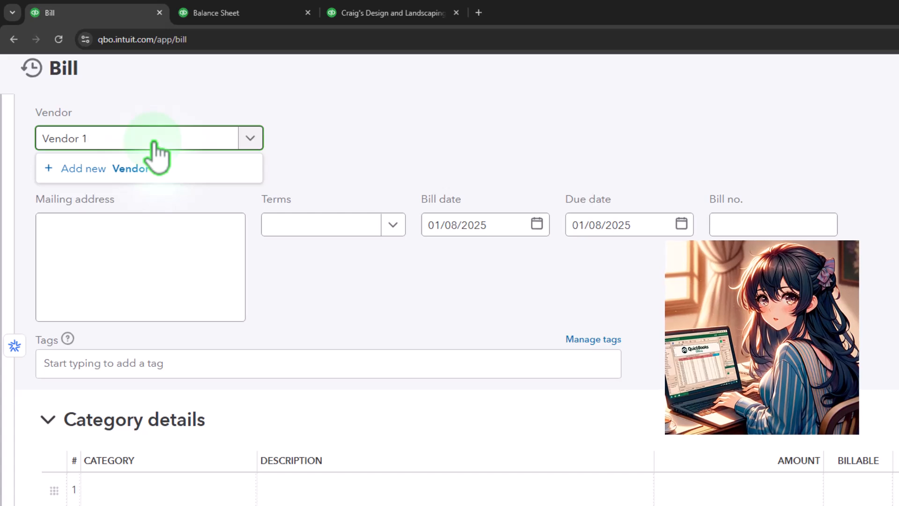
left_click(155, 166)
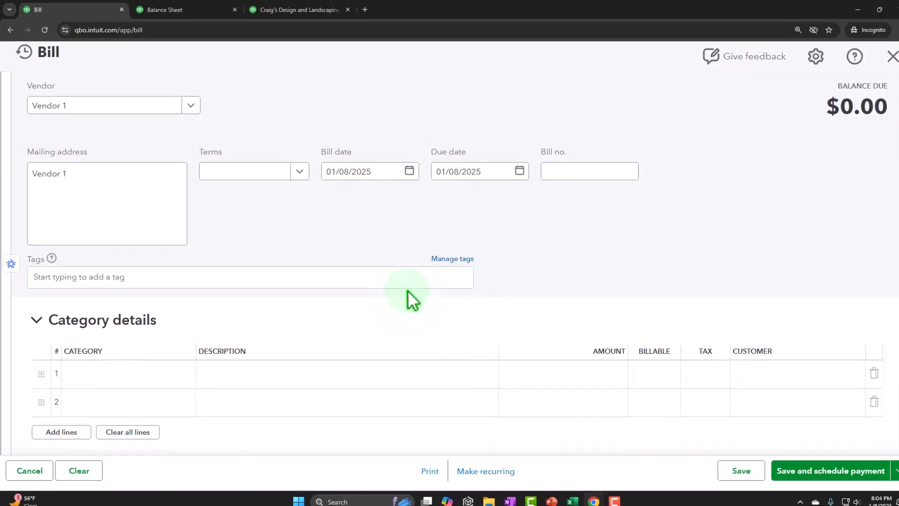
- Keep the bill's terms and dates as they are, and set the first line's category to Meals and Entertainment
key("Tab")
key("Tab")
key("Tab")
scroll(591, 352, "down", 3)
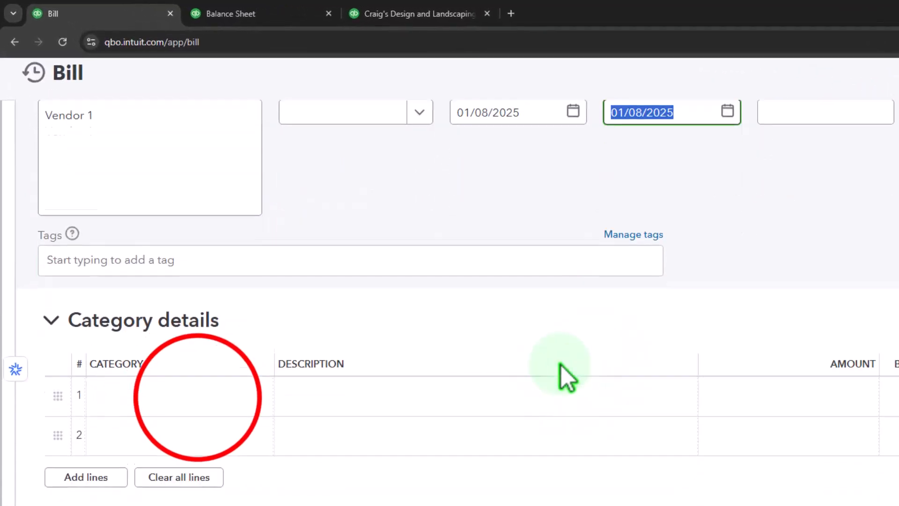
left_click(199, 392)
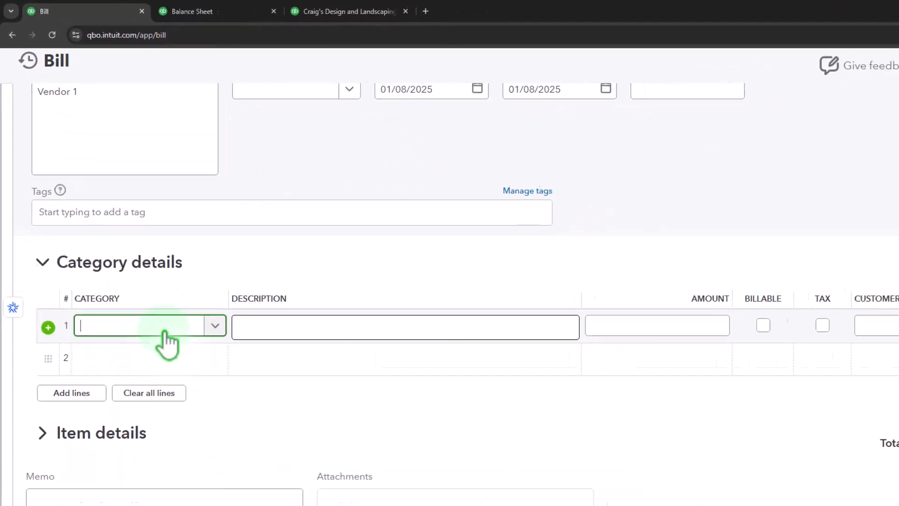
type("Meal")
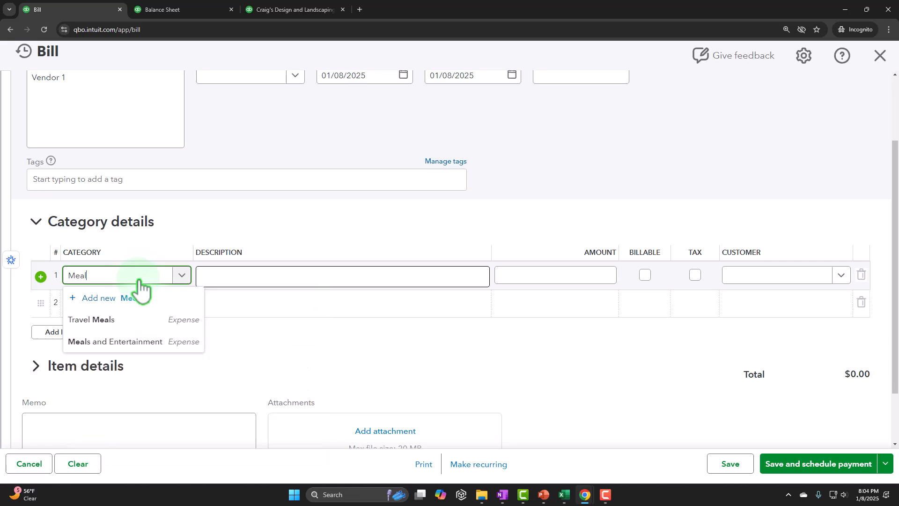
key("Down")
key("Down")
key("Tab")
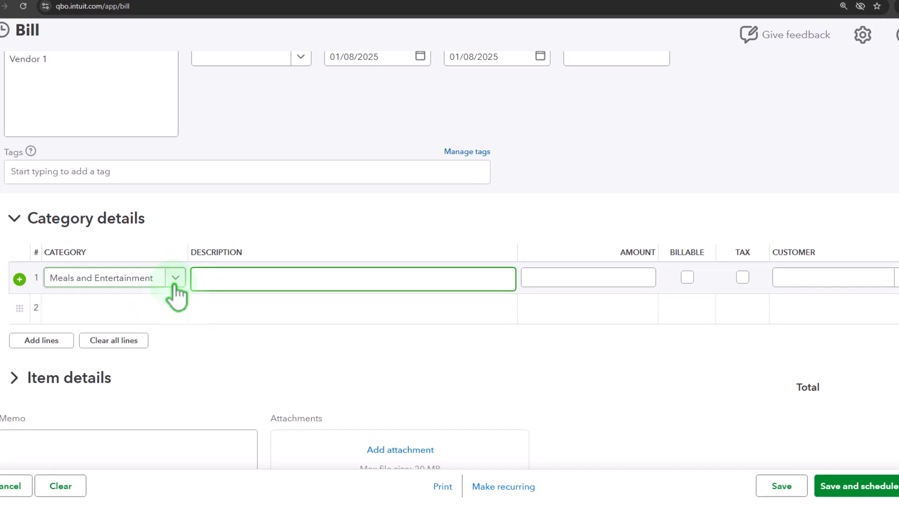
- Enter an amount of $100.00 on the Meals and Entertainment line, and save and close the bill
key("Tab")
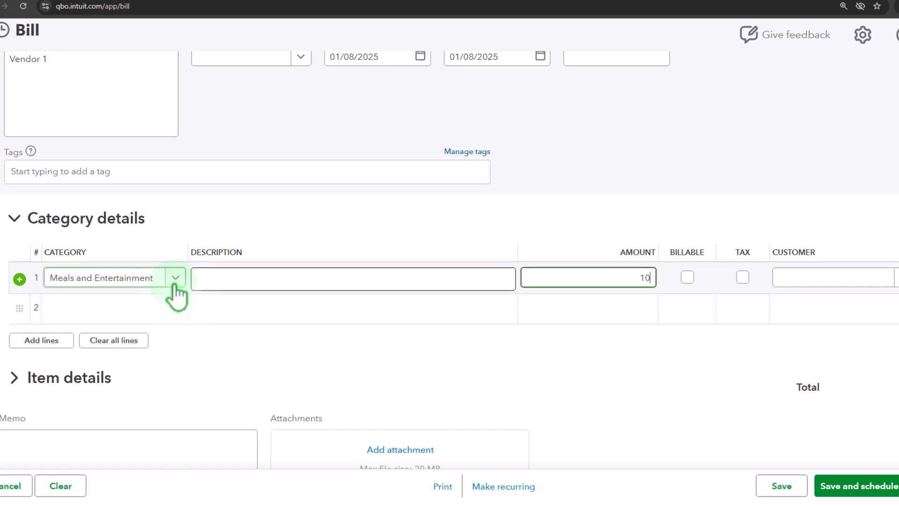
key("Tab")
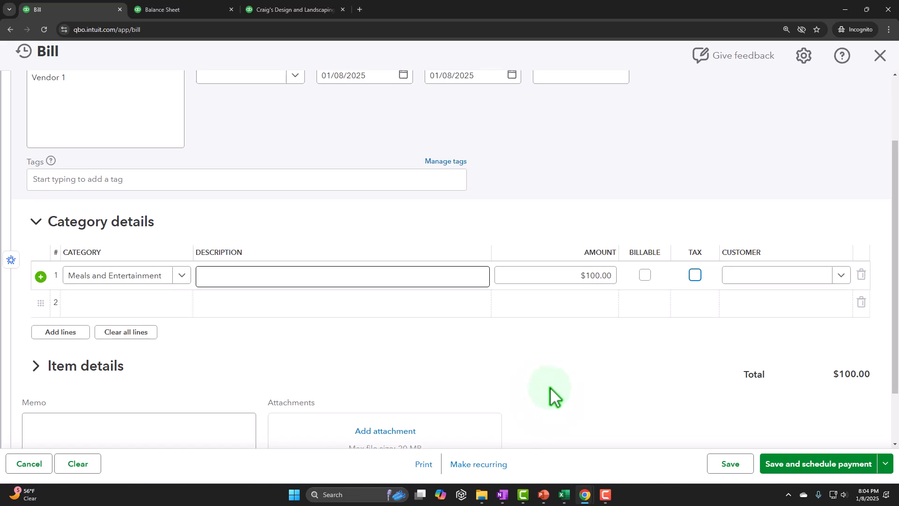
left_click(886, 464)
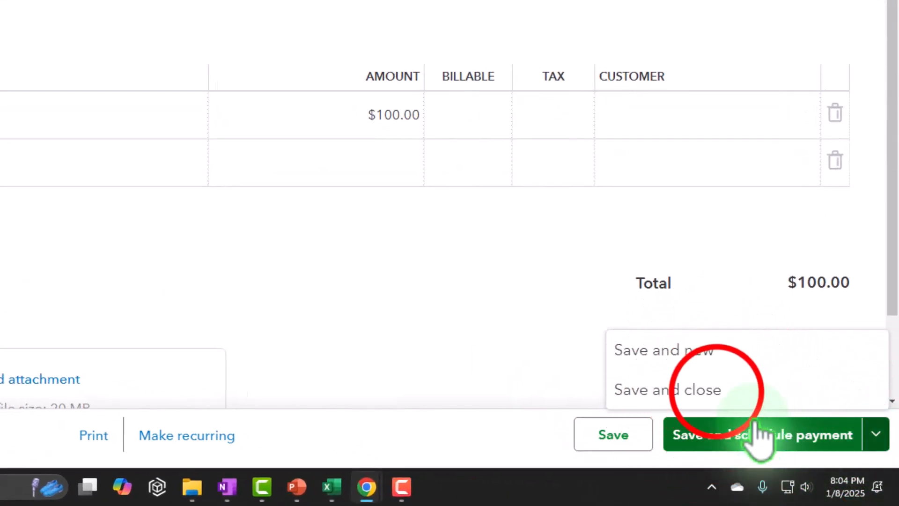
left_click(716, 394)
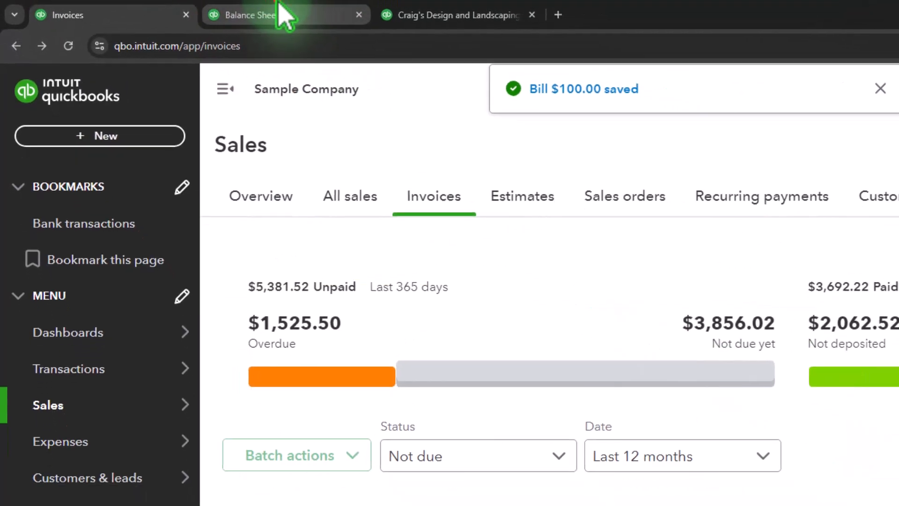
- Rerun the Balance Sheet report, examine the 2025 Accounts Payable transactions behind it, and return to the report summary
left_click(154, 4)
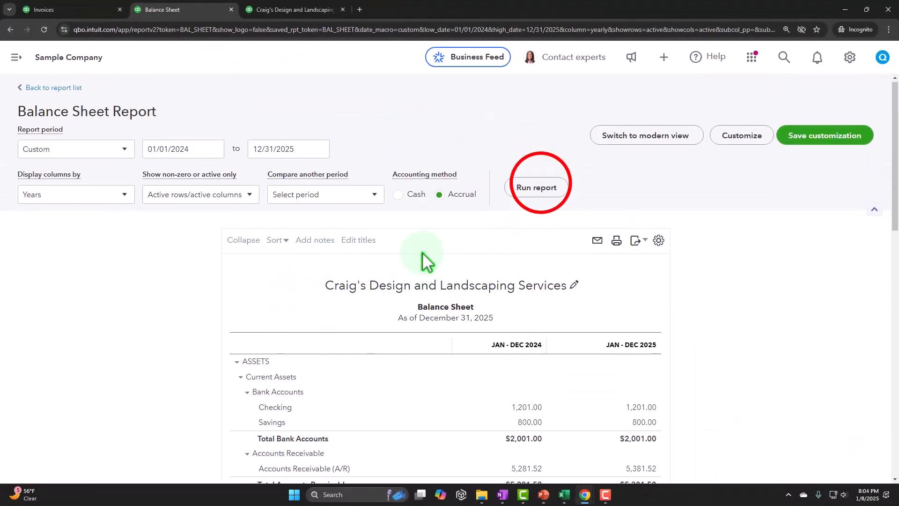
left_click(538, 187)
scroll(627, 251, "down", 10)
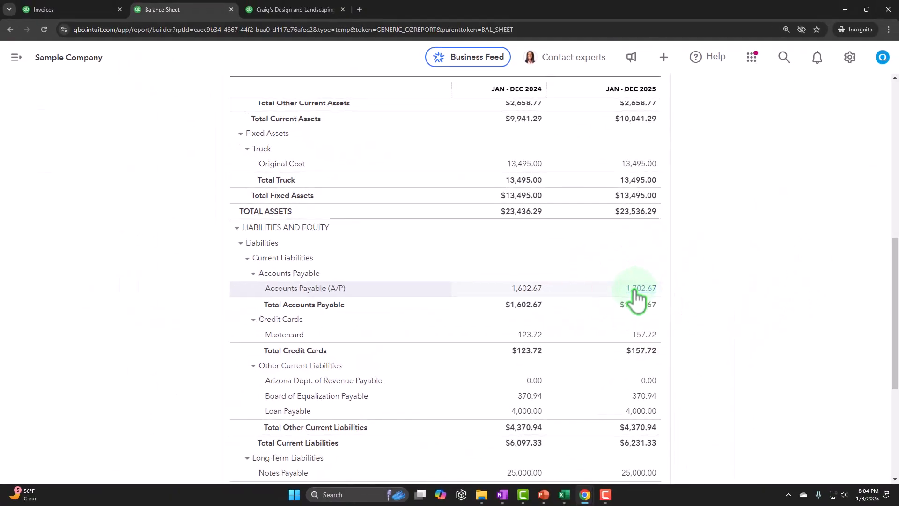
left_click(637, 288)
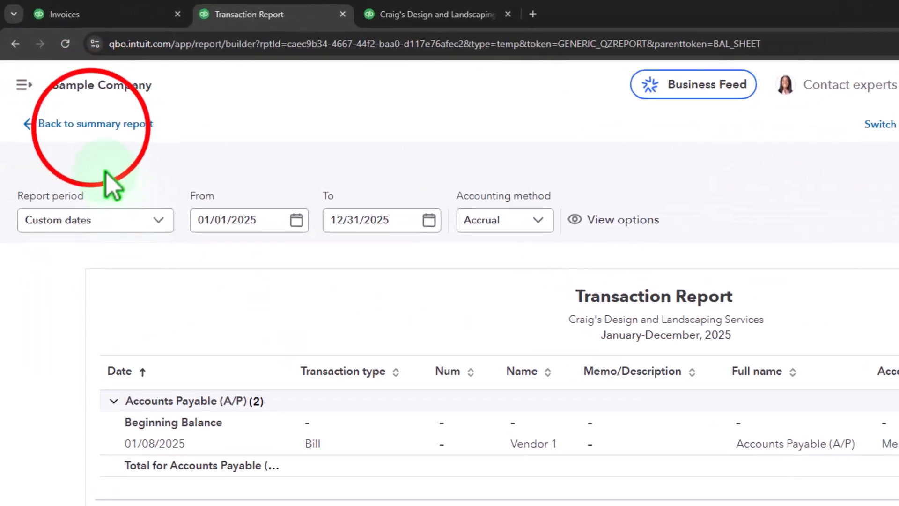
left_click(87, 124)
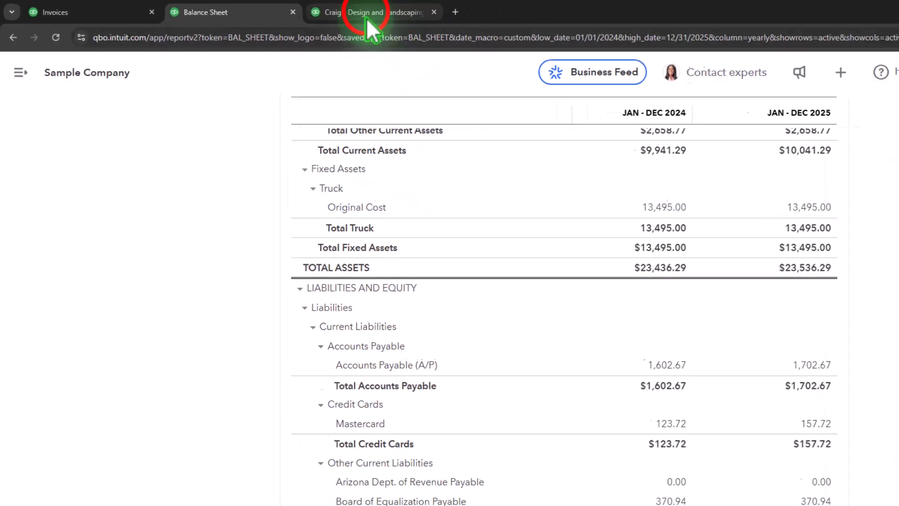
- Rerun the Profit and Loss report and examine the Meals and Entertainment expense for 2025
left_click(433, 15)
scroll(871, 412, "up", 8)
left_click(551, 188)
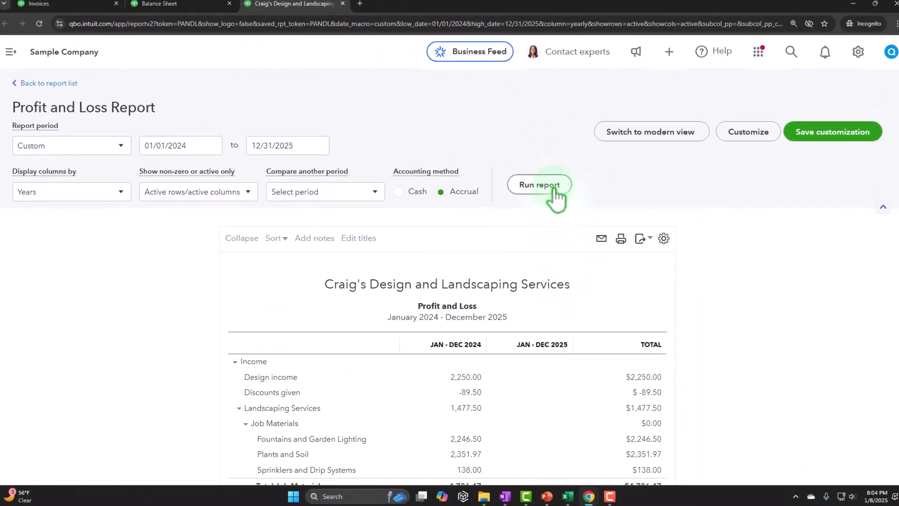
scroll(555, 220, "down", 10)
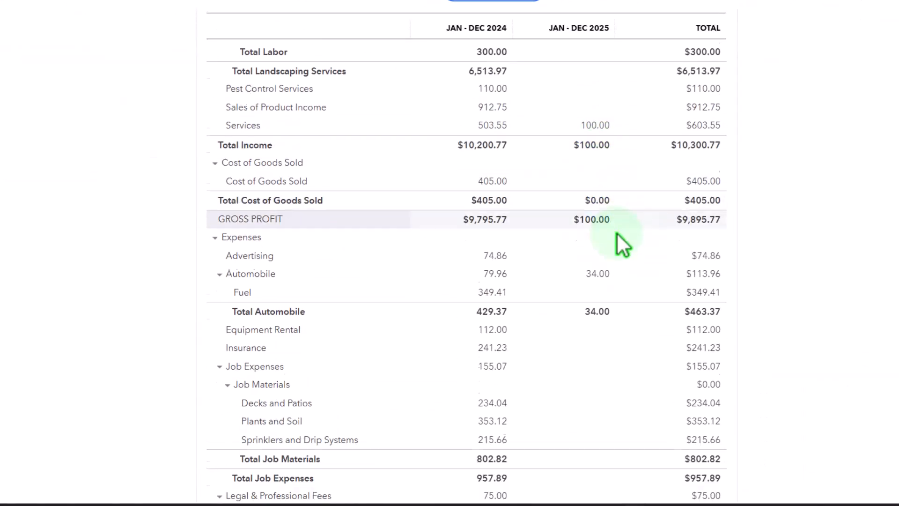
scroll(622, 243, "down", 5)
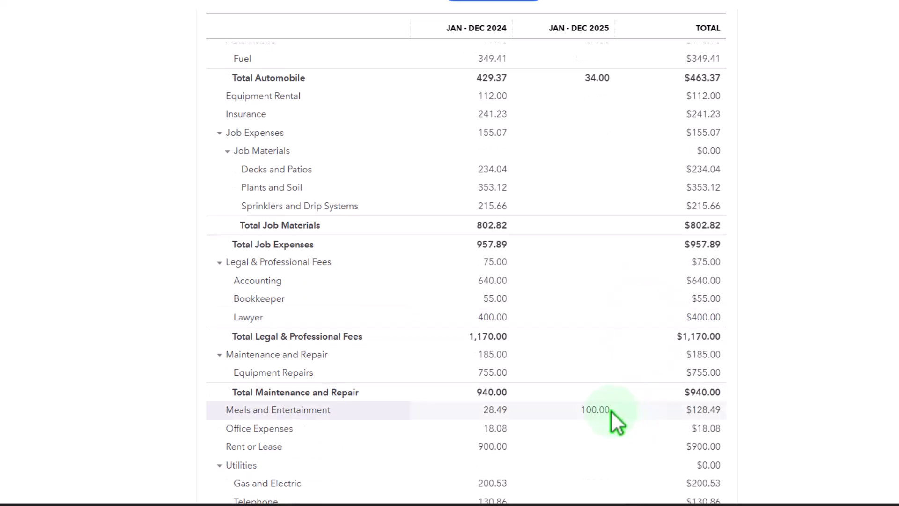
scroll(623, 248, "up", 4)
scroll(599, 177, "up", 2)
scroll(587, 304, "down", 8)
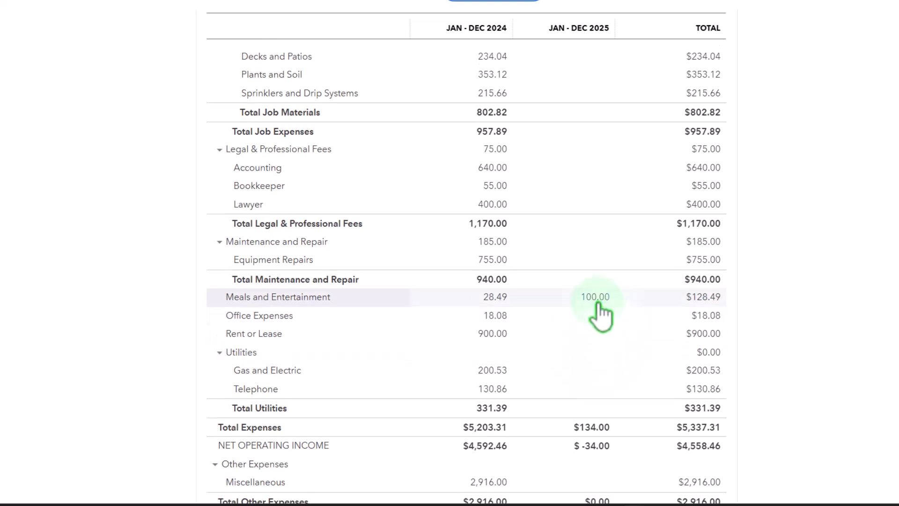
scroll(597, 307, "down", 4)
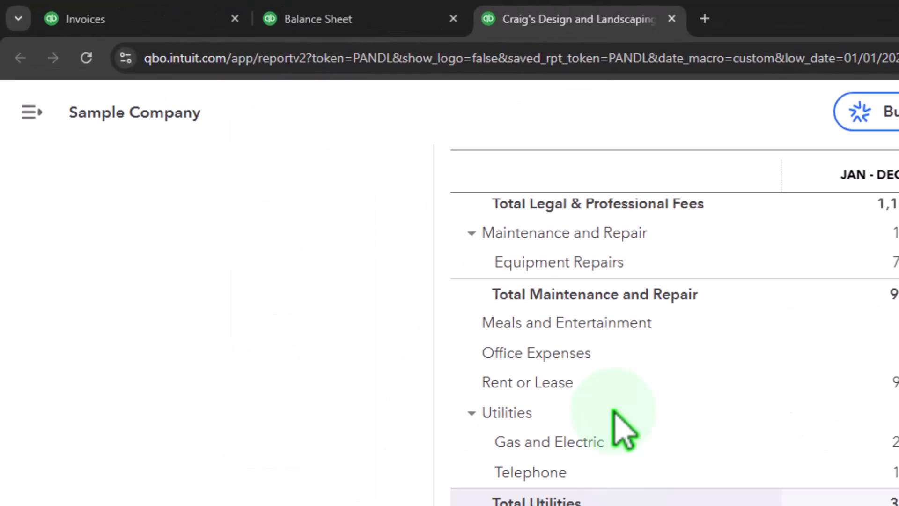
- Open Customer 1 from the customers list and examine its transaction list, dismissing the transaction details tip
left_click(163, 25)
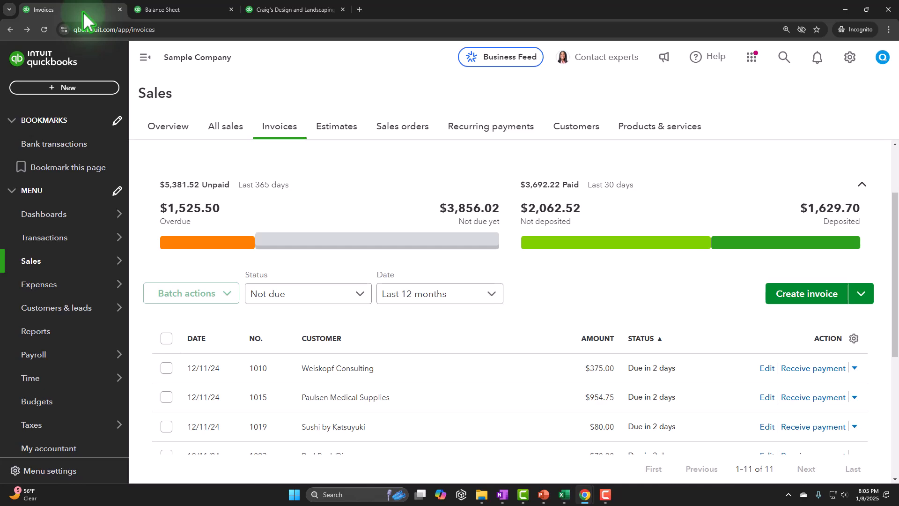
mouse_move(121, 261)
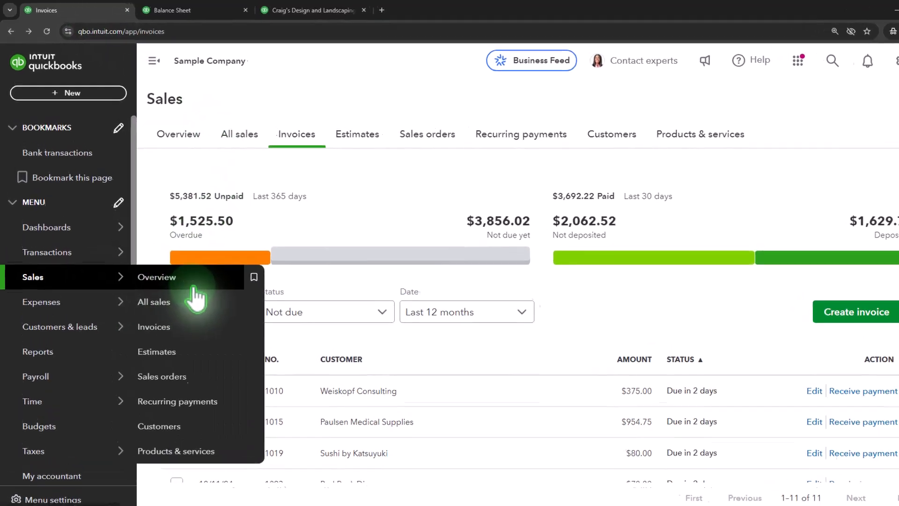
left_click(614, 134)
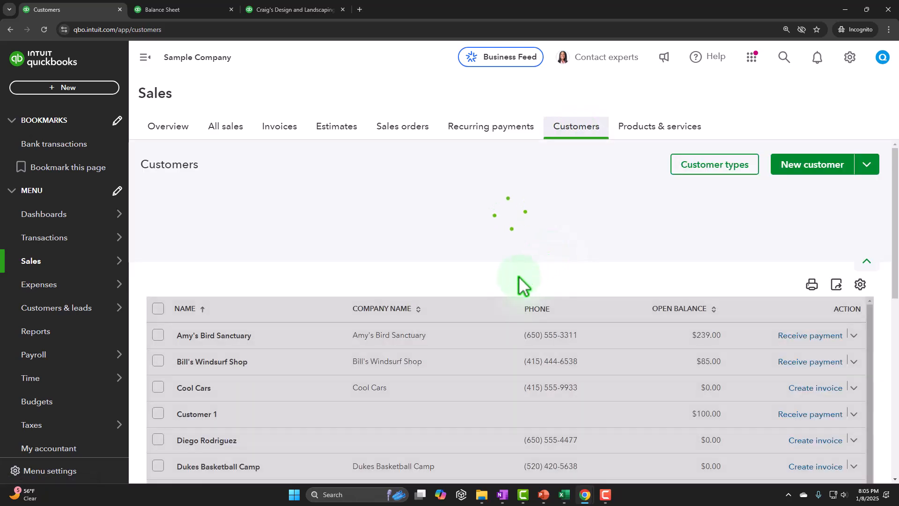
scroll(496, 290, "down", 2)
left_click(201, 361)
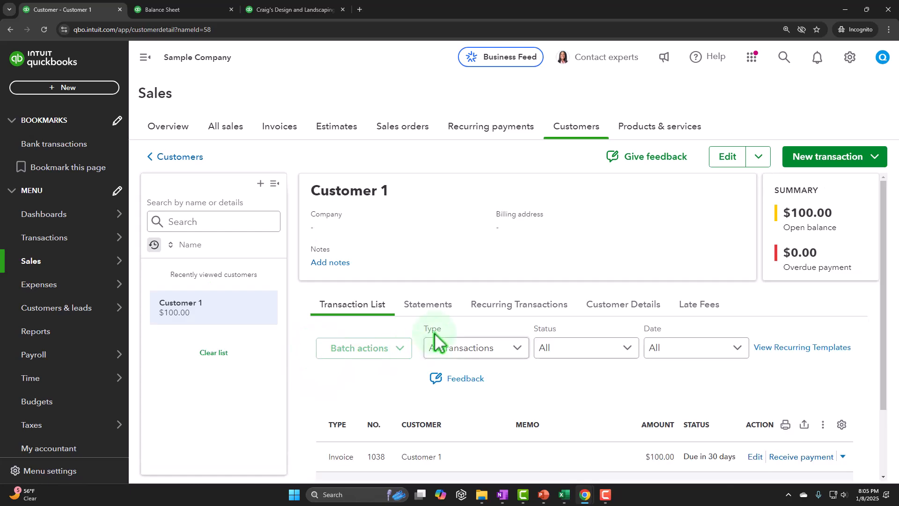
scroll(444, 348, "down", 2)
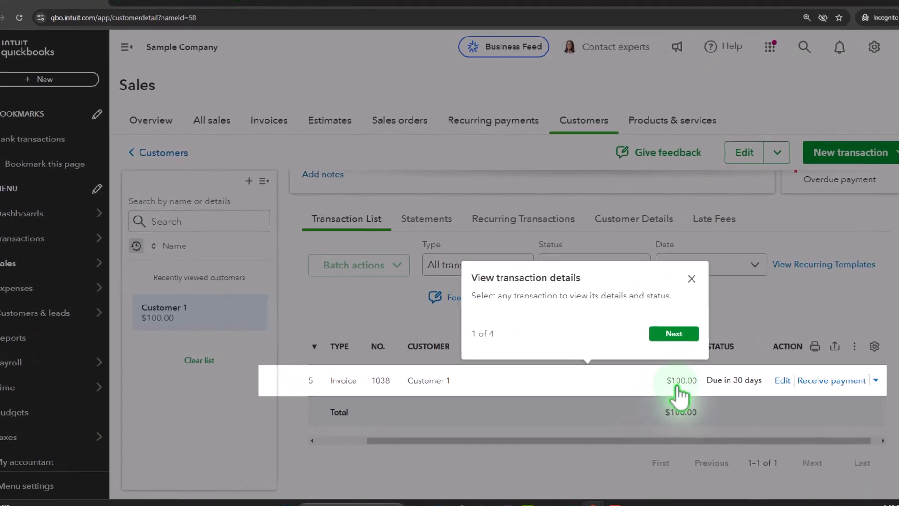
left_click(691, 279)
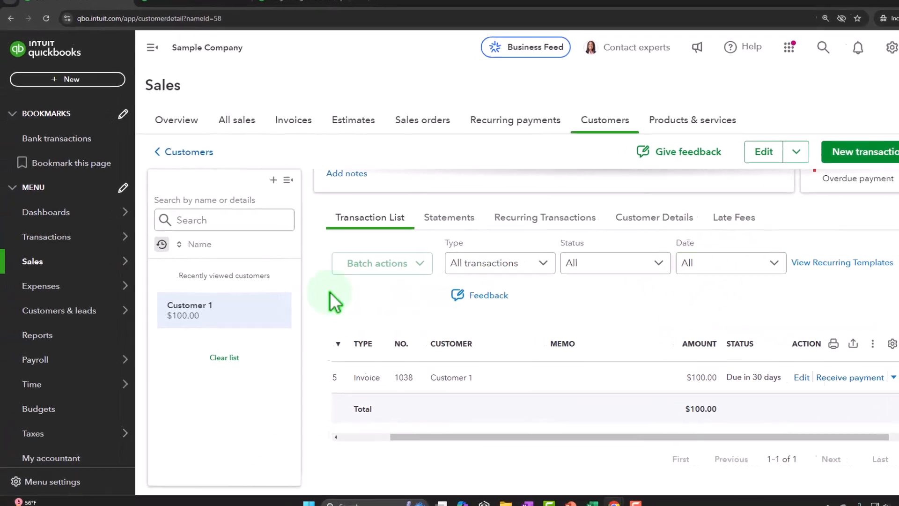
- Open the vendors list, filter it to open bills, and find Vendor 1
left_click(44, 287)
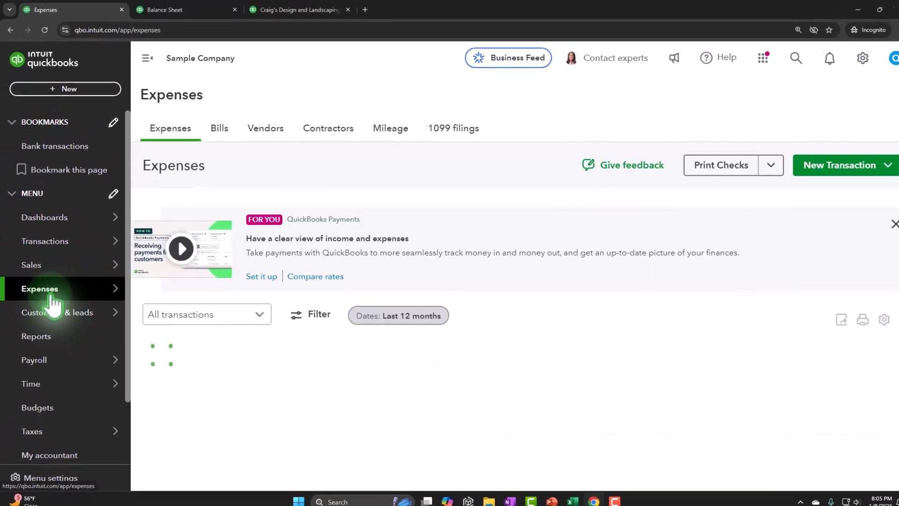
left_click(263, 127)
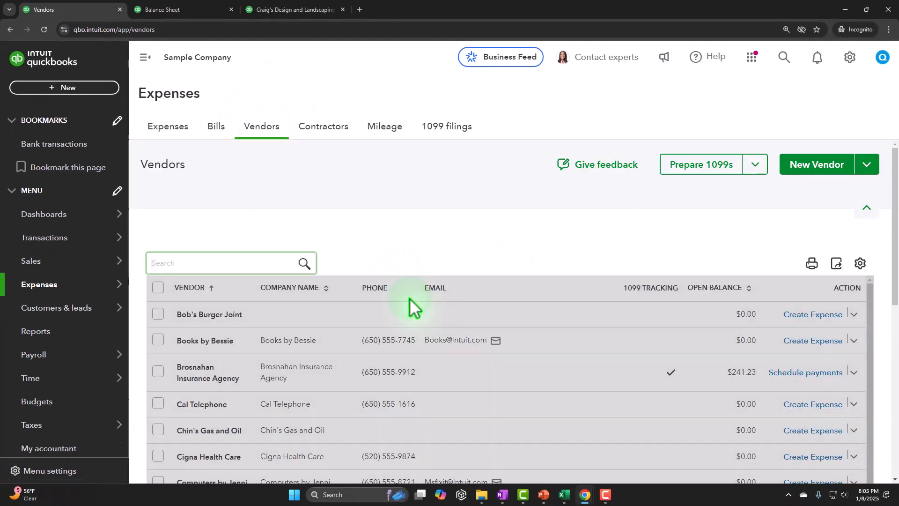
scroll(410, 375, "down", 10)
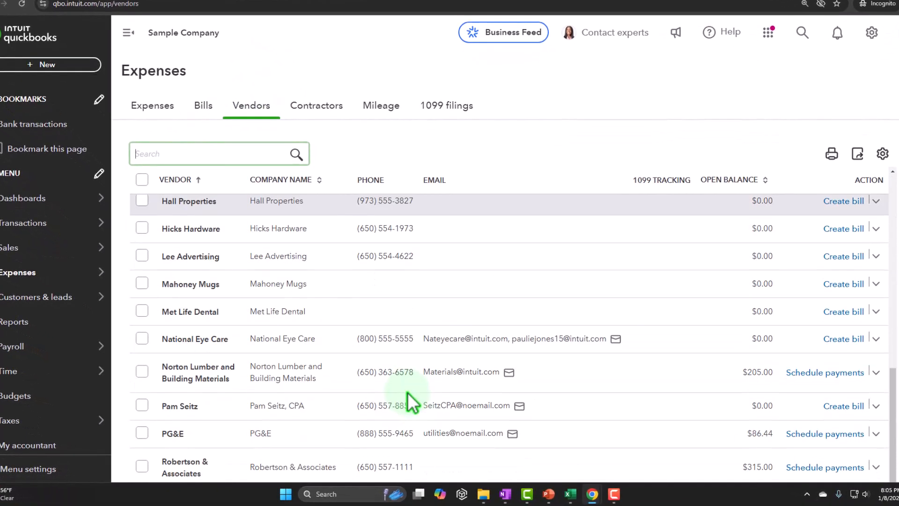
scroll(407, 396, "up", 10)
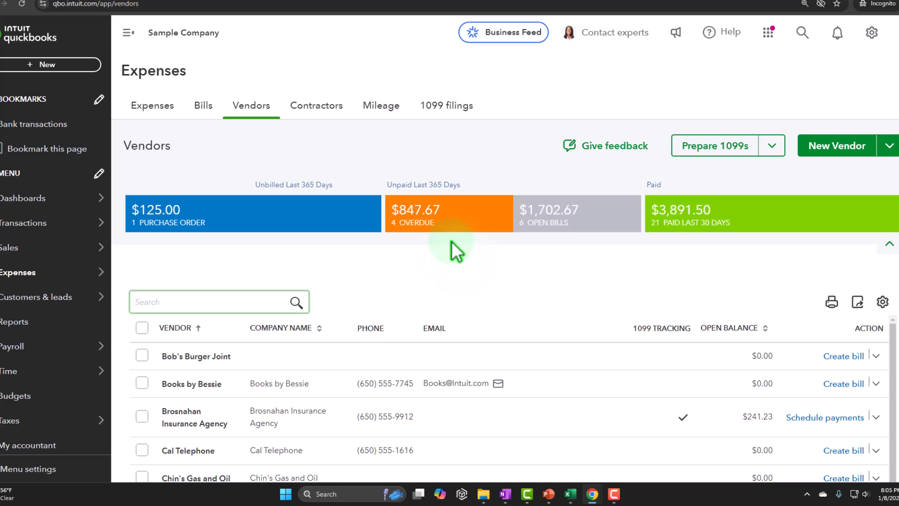
left_click(544, 225)
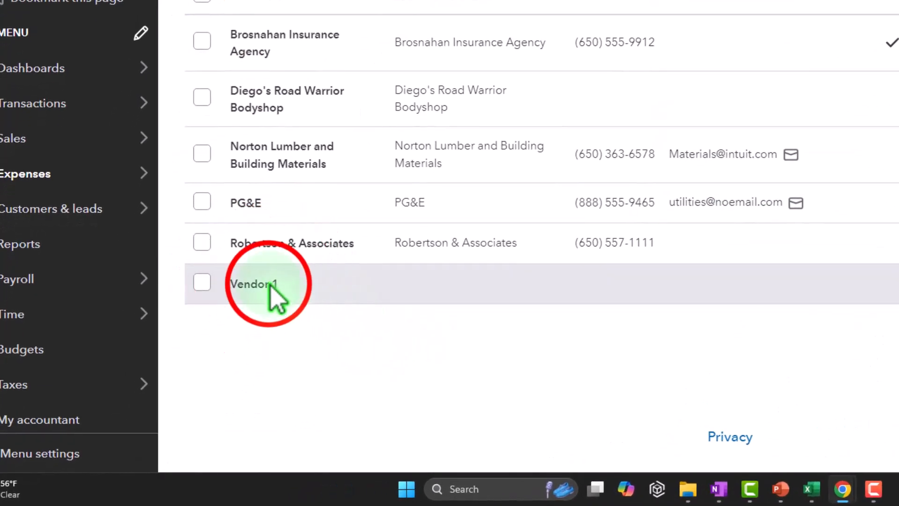
- Examine Vendor 1's transaction list, and review the assets and liabilities on the Balance Sheet report for 2024 and 2025
left_click(272, 294)
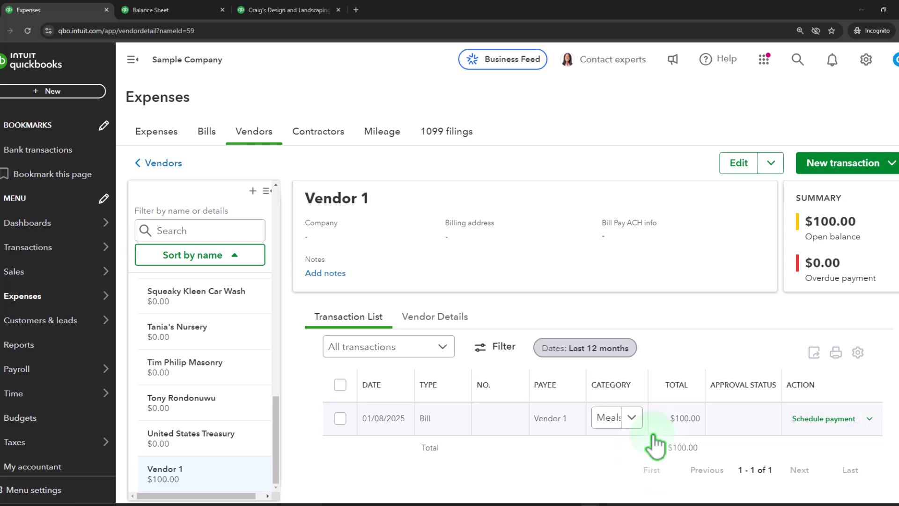
left_click(162, 10)
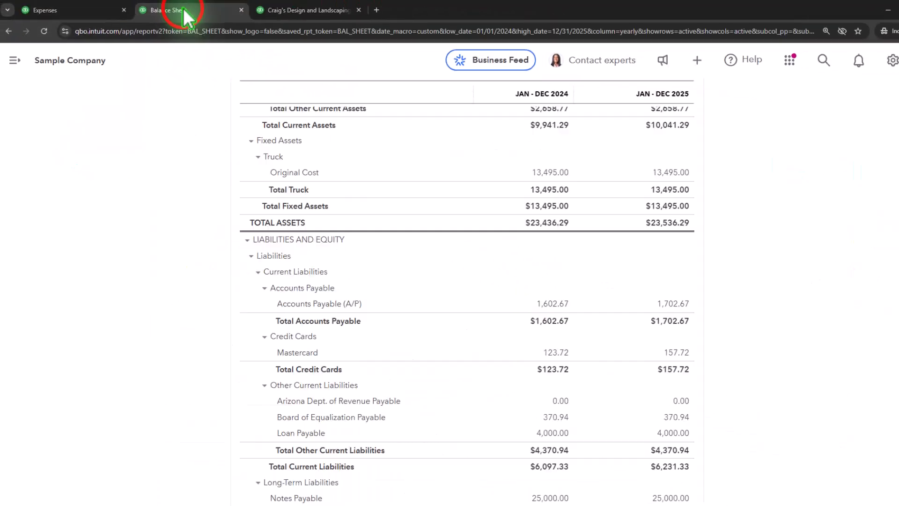
scroll(389, 402, "up", 10)
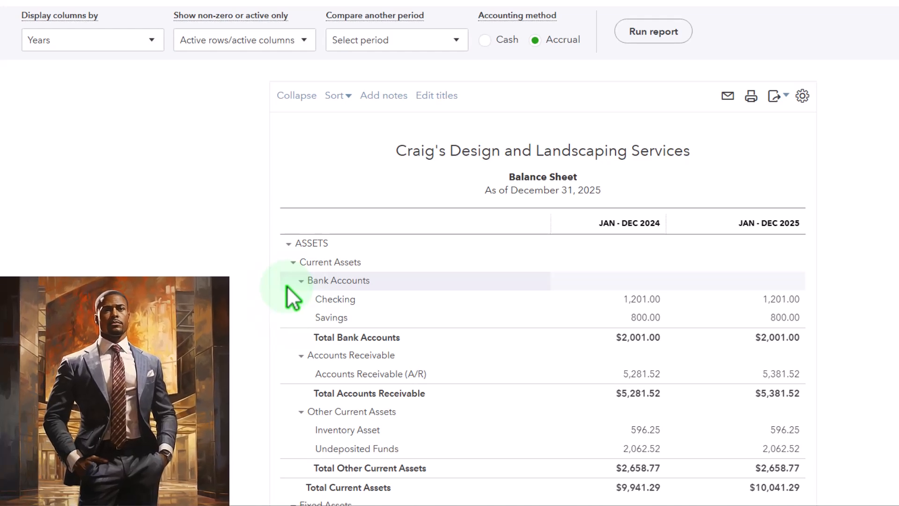
scroll(293, 298, "down", 1)
scroll(287, 286, "down", 3)
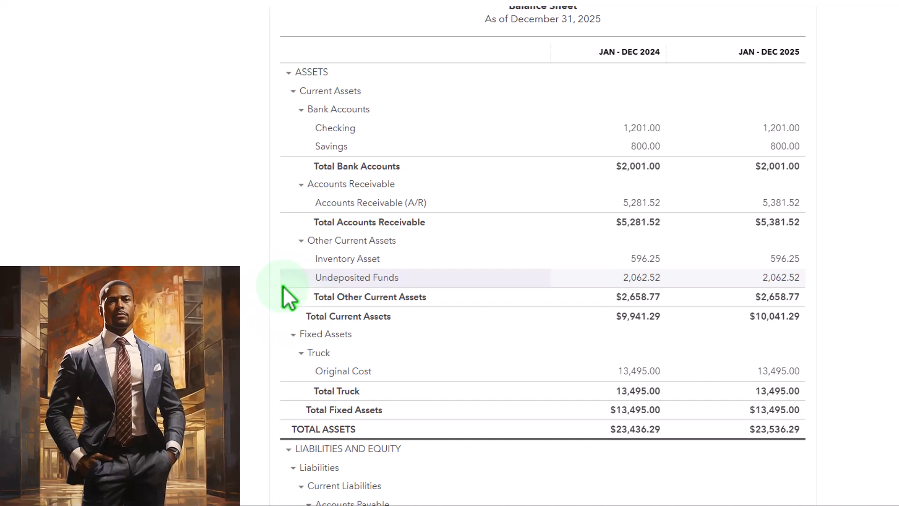
scroll(285, 285, "down", 5)
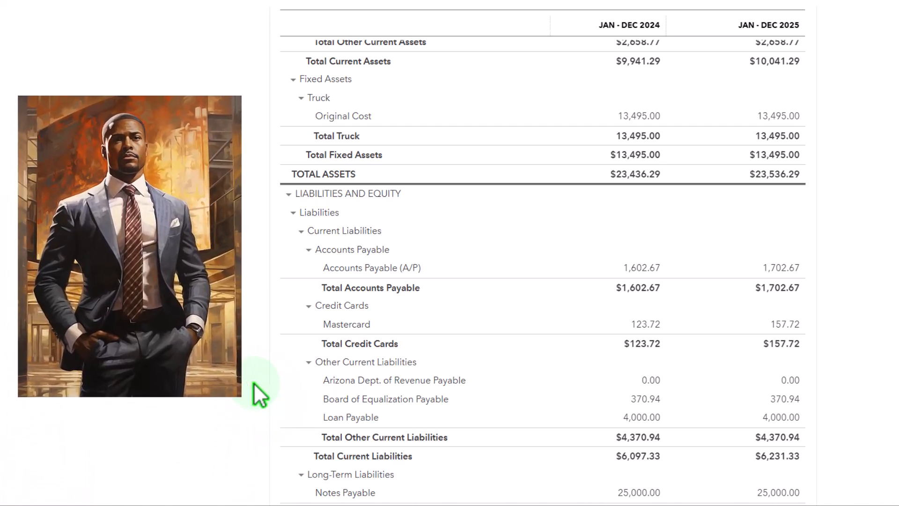
scroll(253, 383, "up", 10)
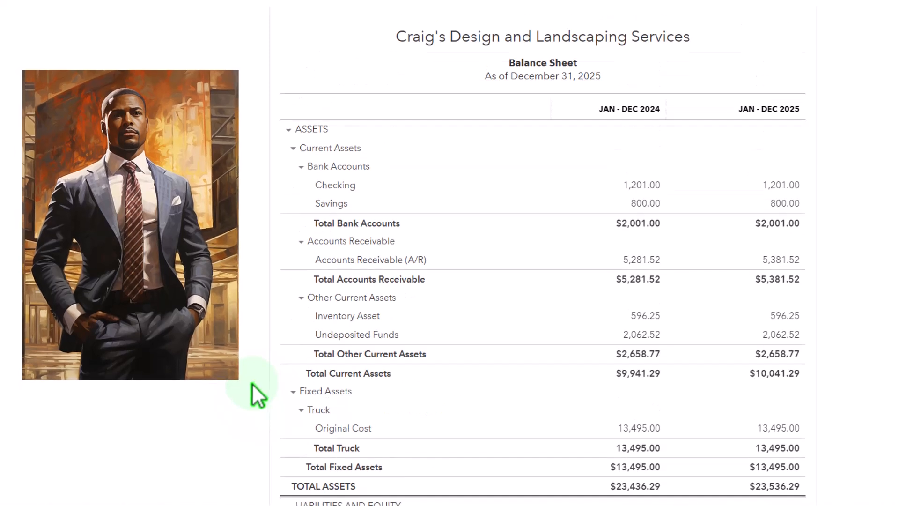
scroll(262, 380, "down", 3)
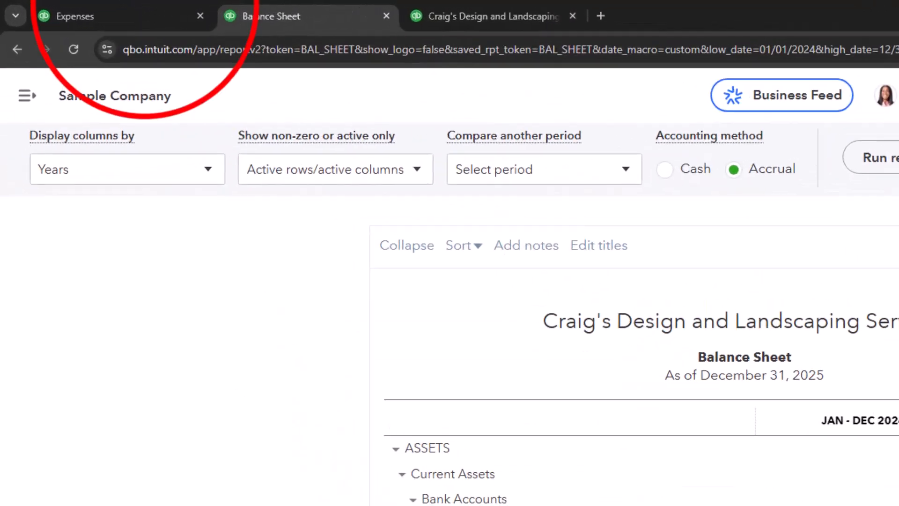
- Open the chart of accounts, dismissing the bank connection message on the way, and look over the bank accounts
left_click(75, 16)
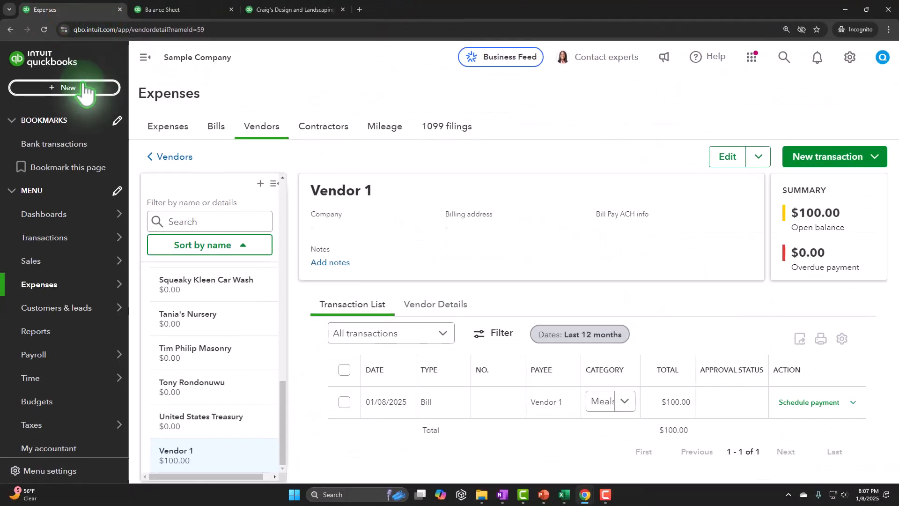
left_click(47, 239)
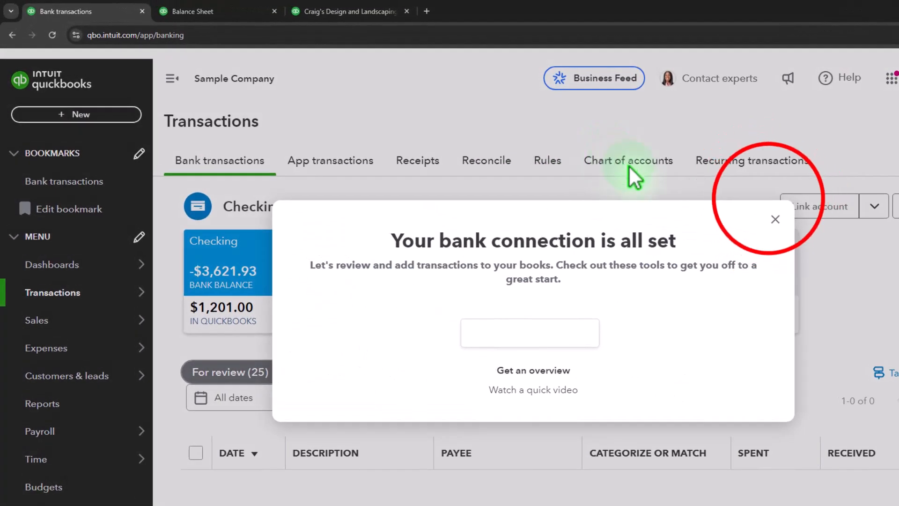
left_click(775, 219)
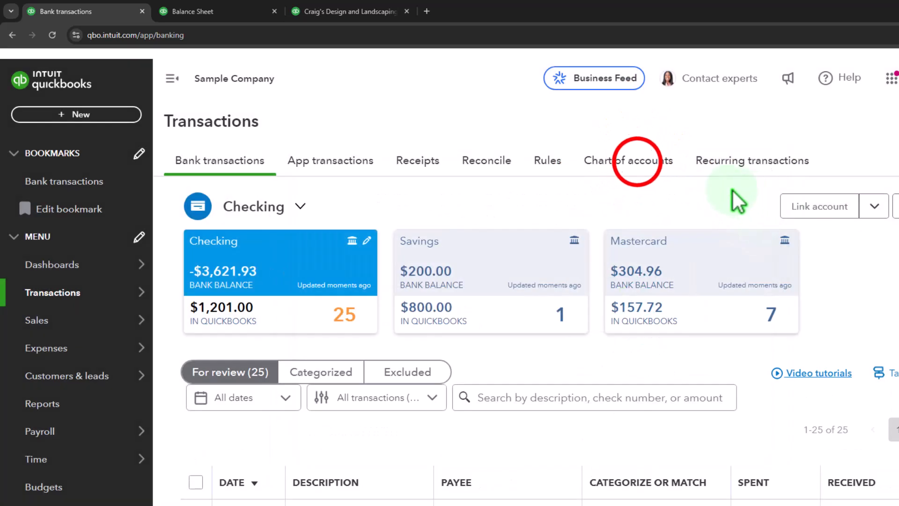
left_click(639, 162)
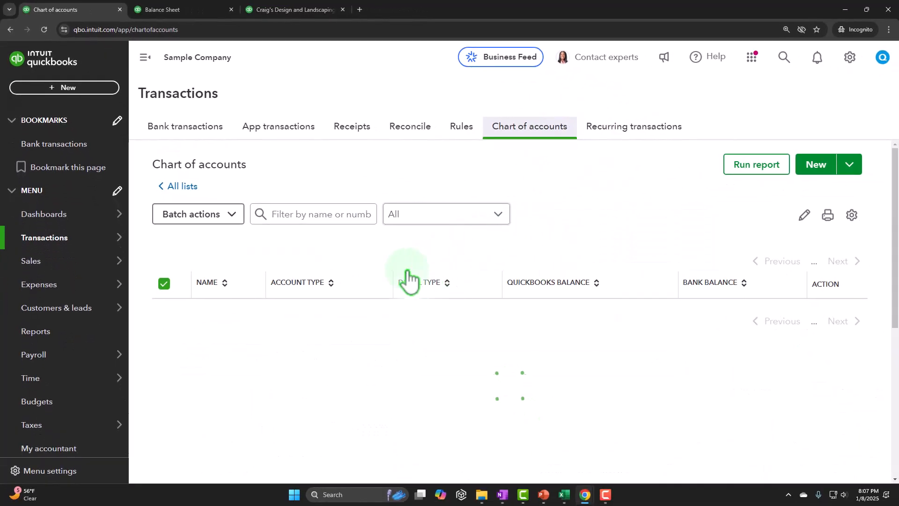
scroll(262, 367, "down", 1)
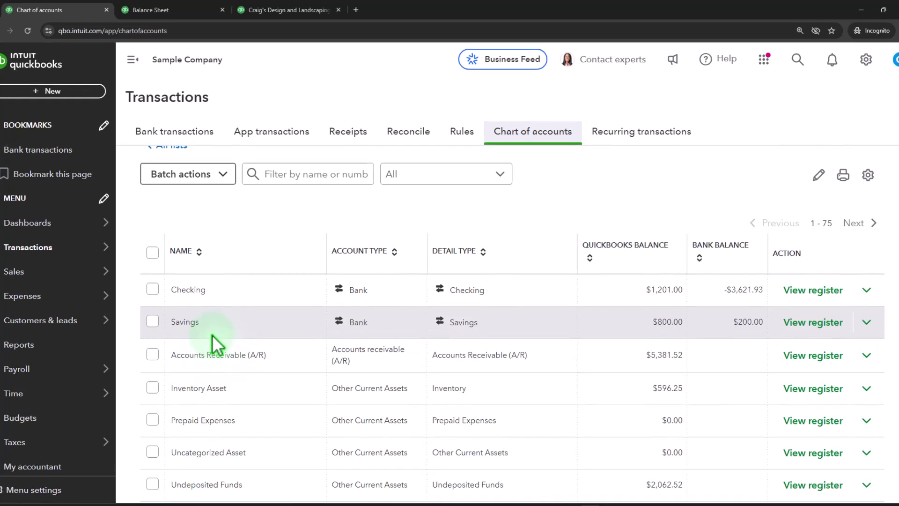
scroll(219, 347, "up", 1)
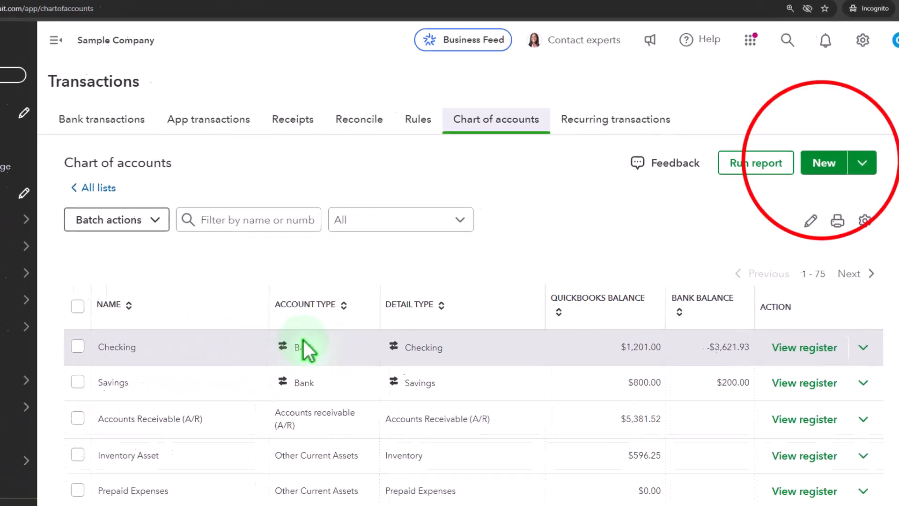
- Start a new account named Cash Clearing Trade Account, correcting the misspelled word in its name to Trade
left_click(799, 136)
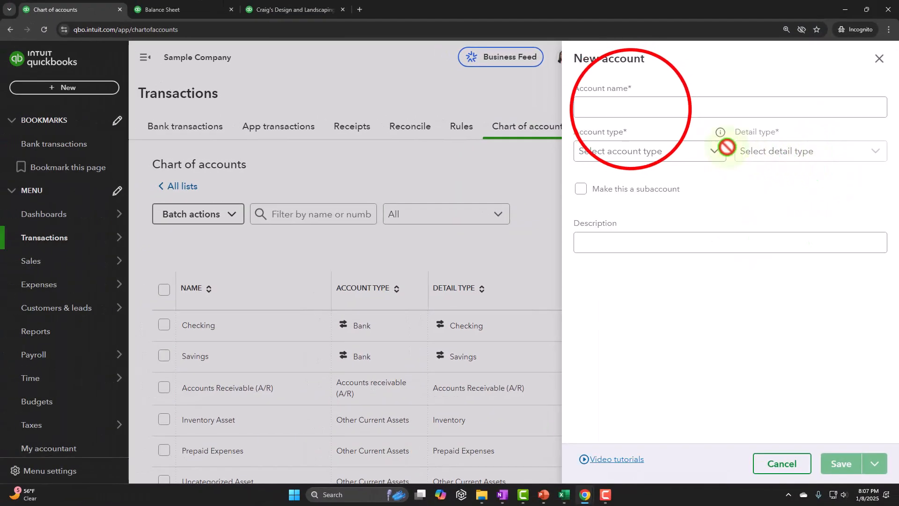
left_click(636, 112)
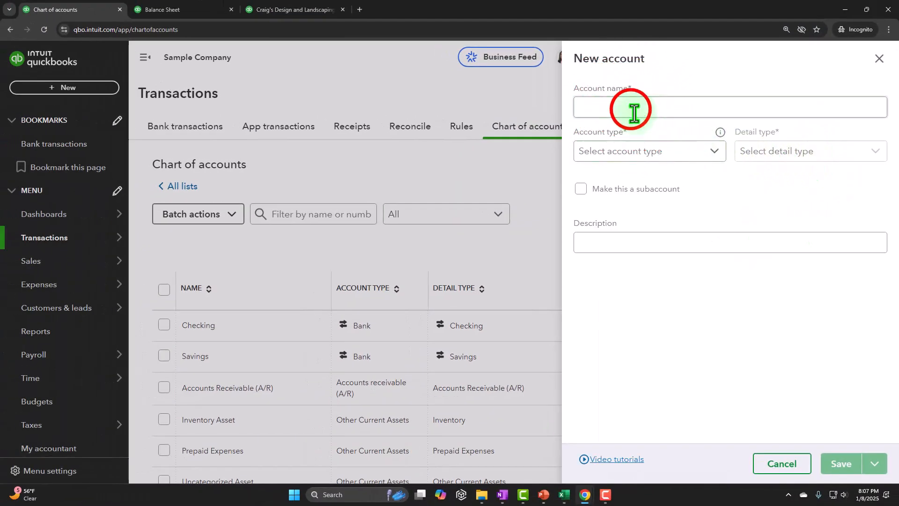
type("Clearning A")
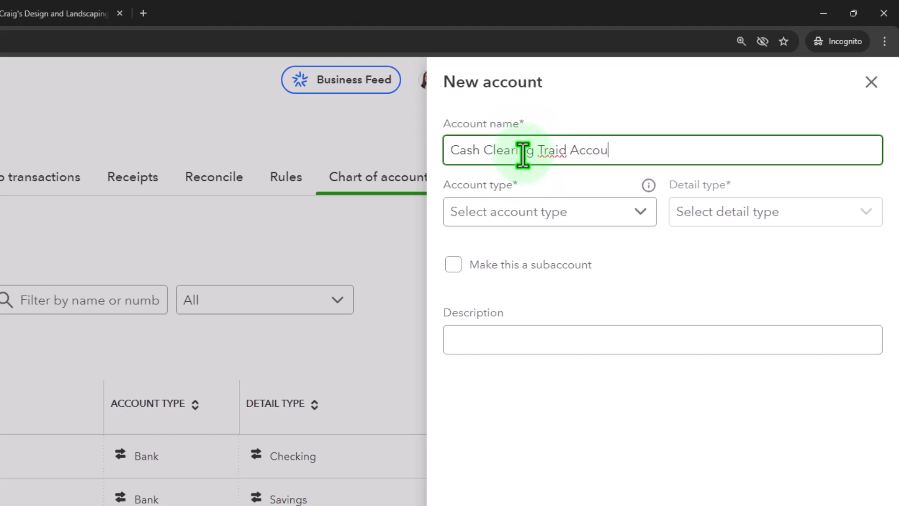
right_click(557, 149)
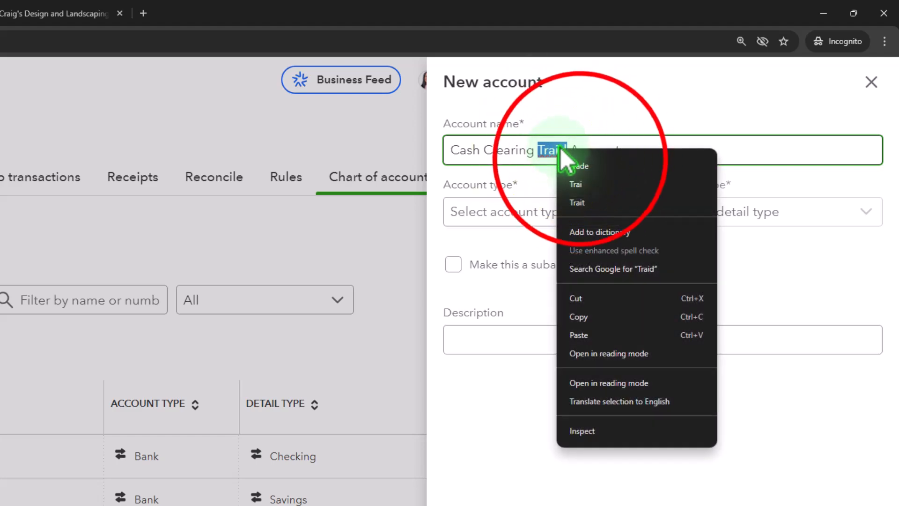
left_click(581, 163)
- Set the new account's type to Bank with detail type Cash on hand, leave the opening balance blank, and save it
left_click(526, 215)
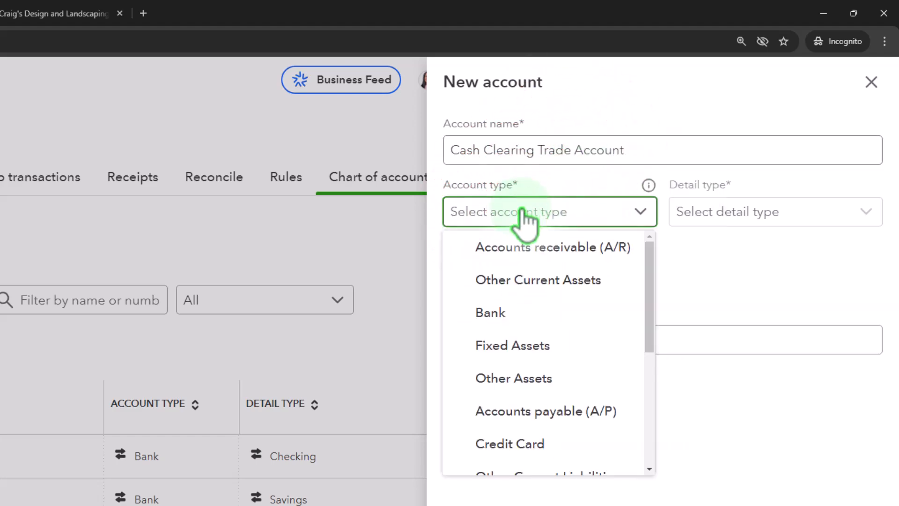
left_click(492, 313)
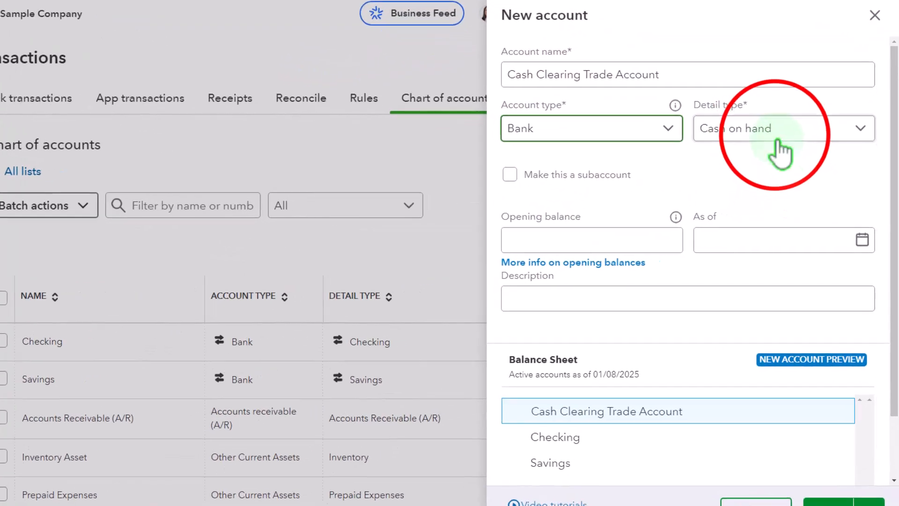
left_click(778, 140)
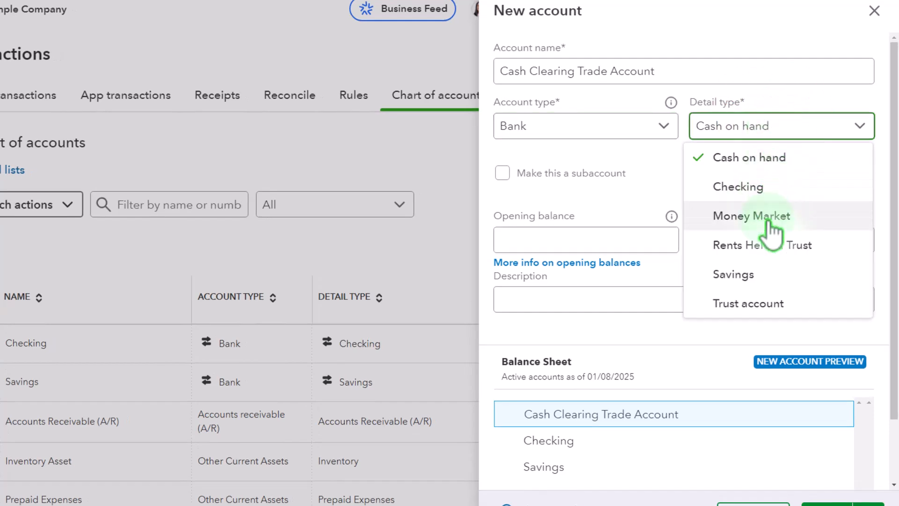
left_click(650, 163)
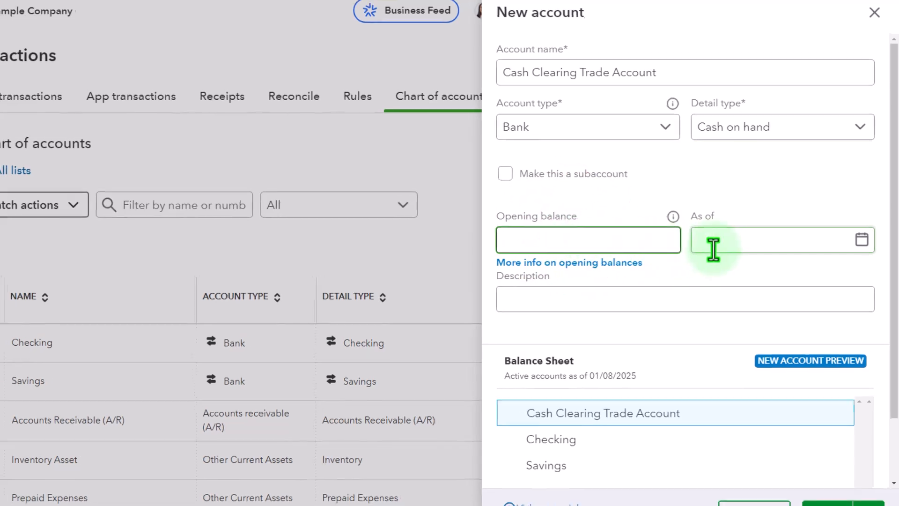
scroll(709, 243, "down", 2)
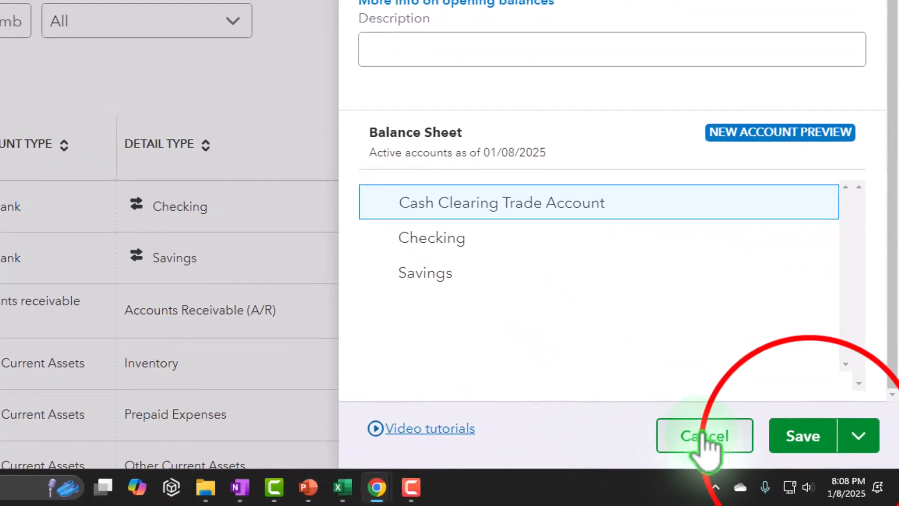
left_click(845, 469)
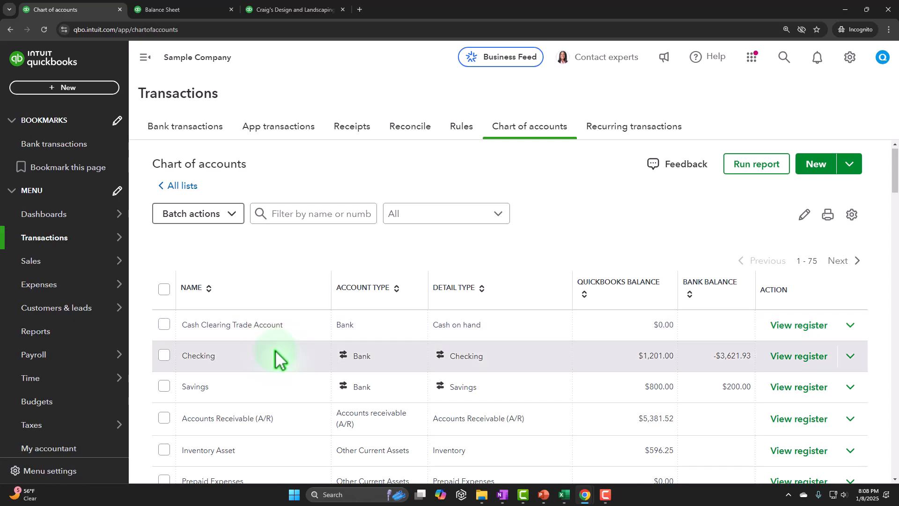
- Open Customer 1 from the customers list and start receiving a payment for invoice 1038
left_click(70, 286)
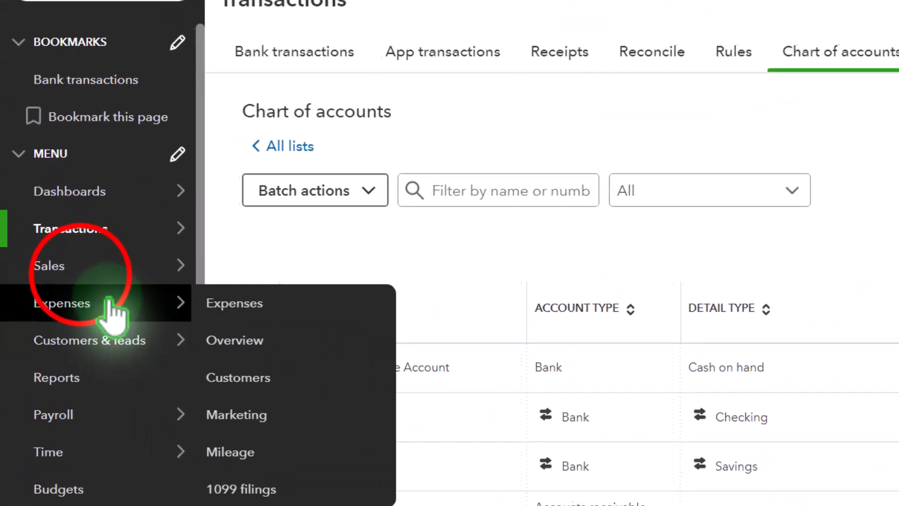
left_click(77, 267)
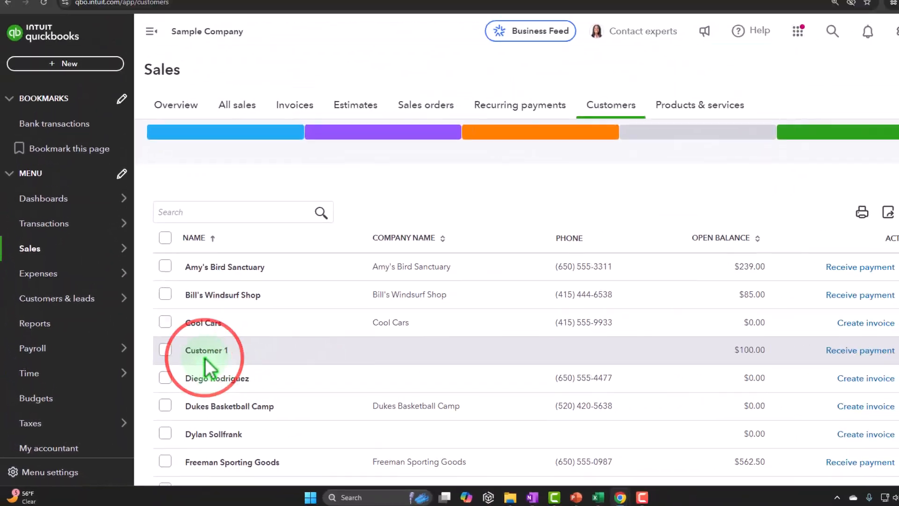
left_click(261, 351)
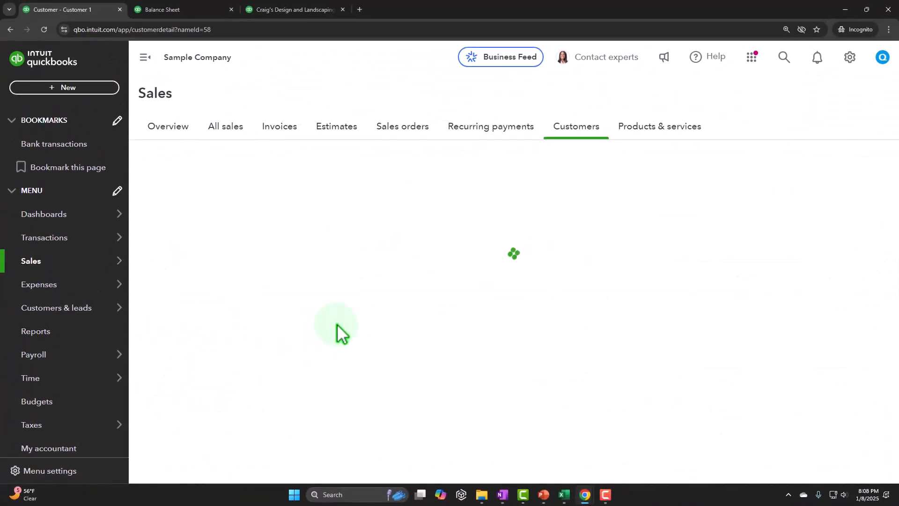
scroll(342, 334, "down", 3)
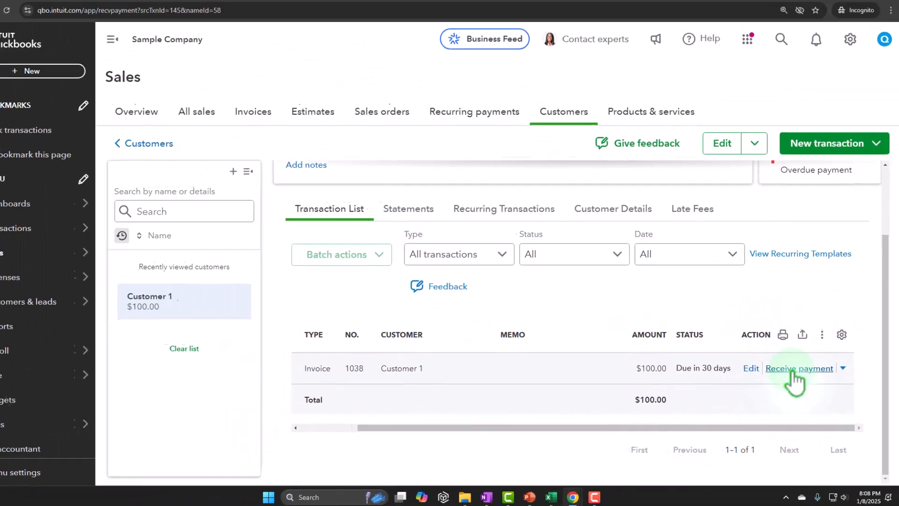
left_click(781, 355)
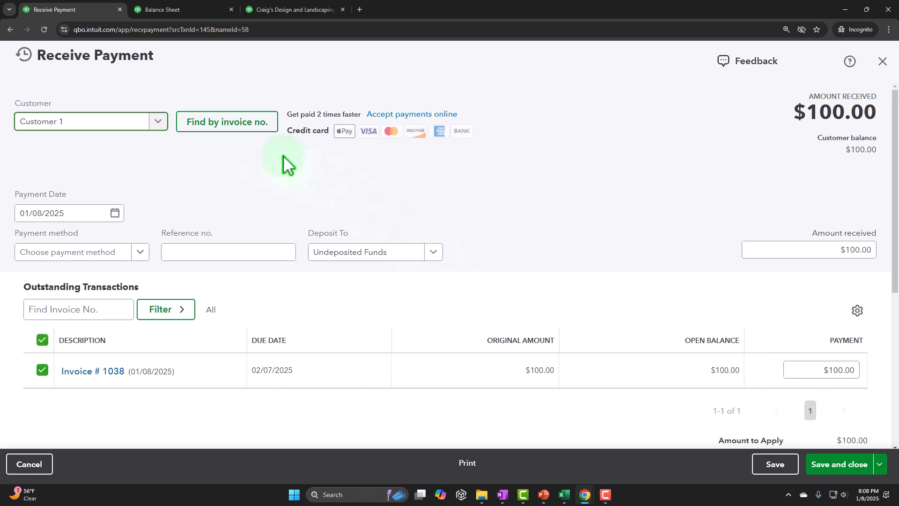
- Add a new payment method named Trade and select it for the payment, leaving the reference number blank
key("Tab")
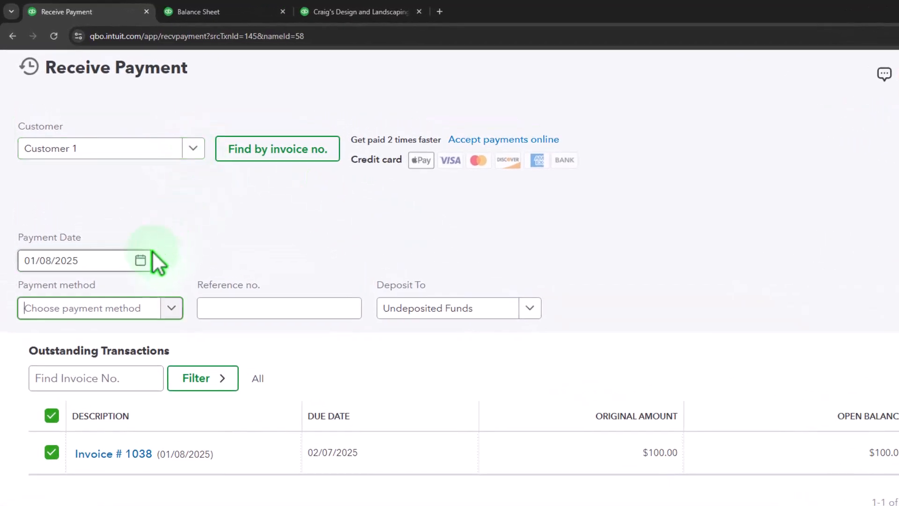
left_click(171, 309)
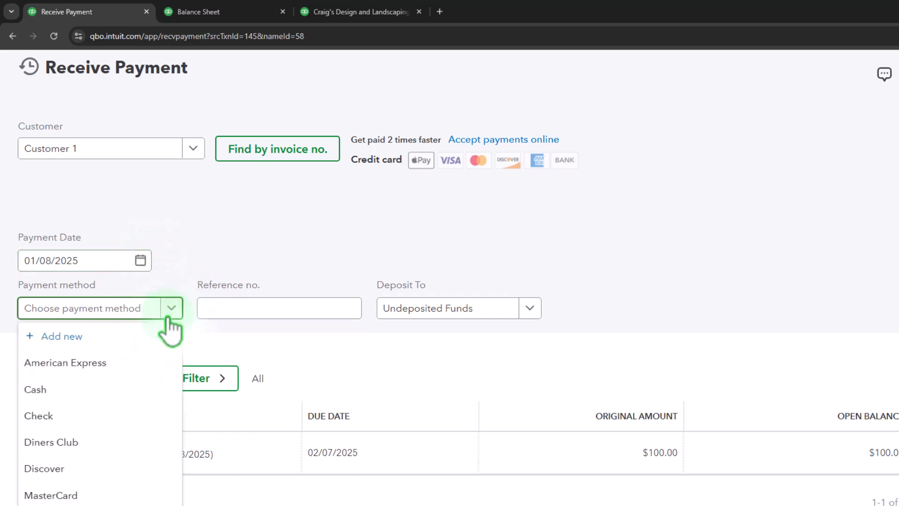
left_click(70, 336)
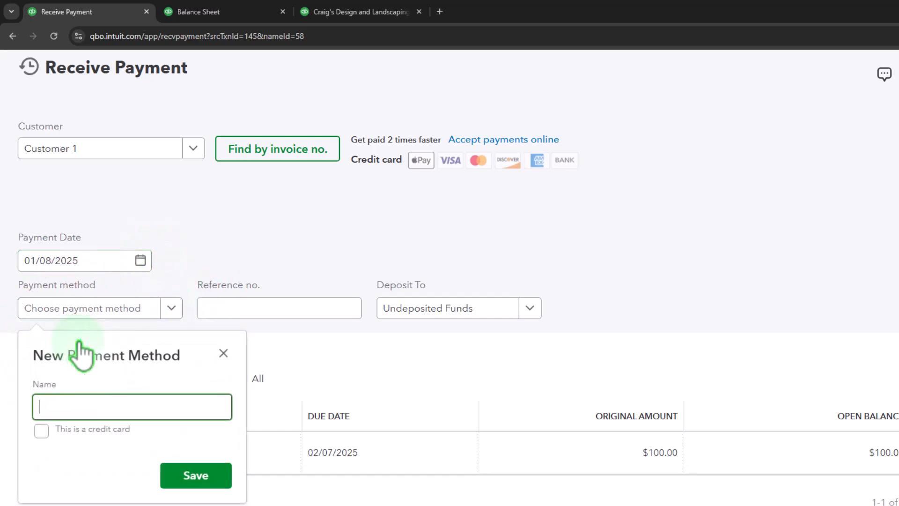
type("Trade")
left_click(215, 474)
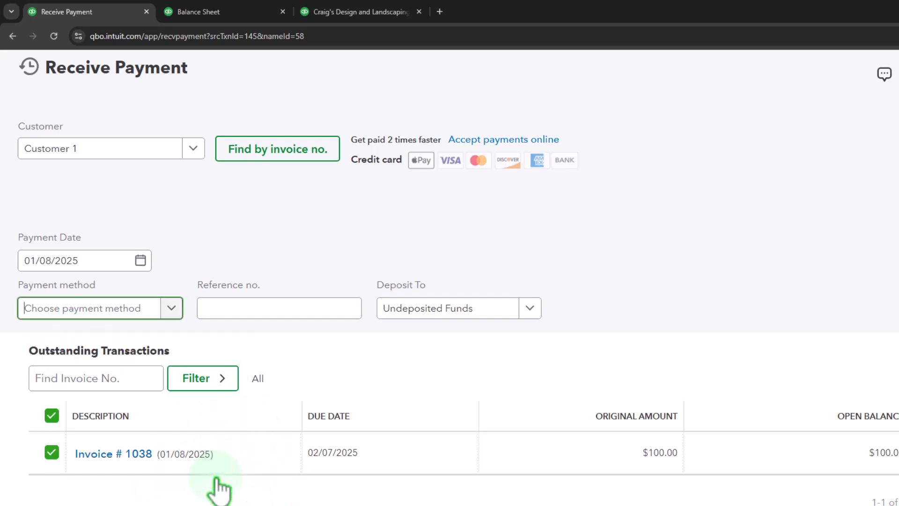
left_click(171, 308)
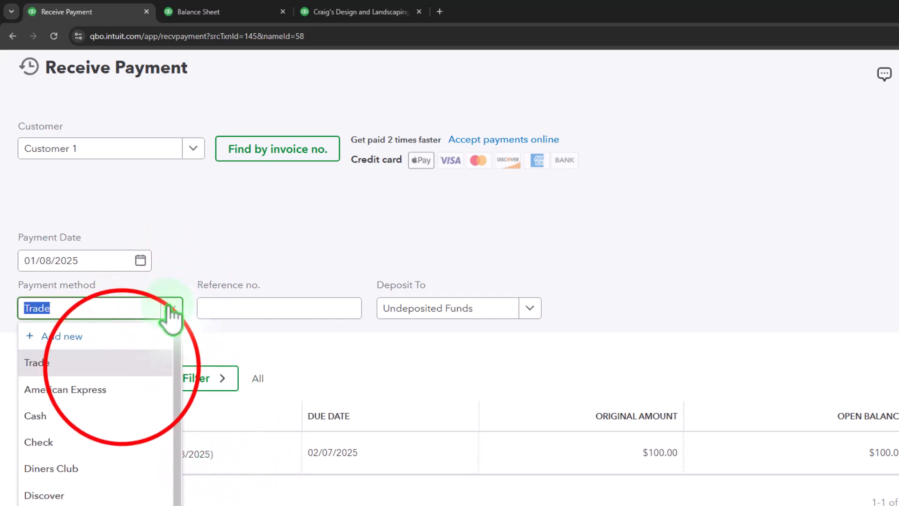
left_click(145, 369)
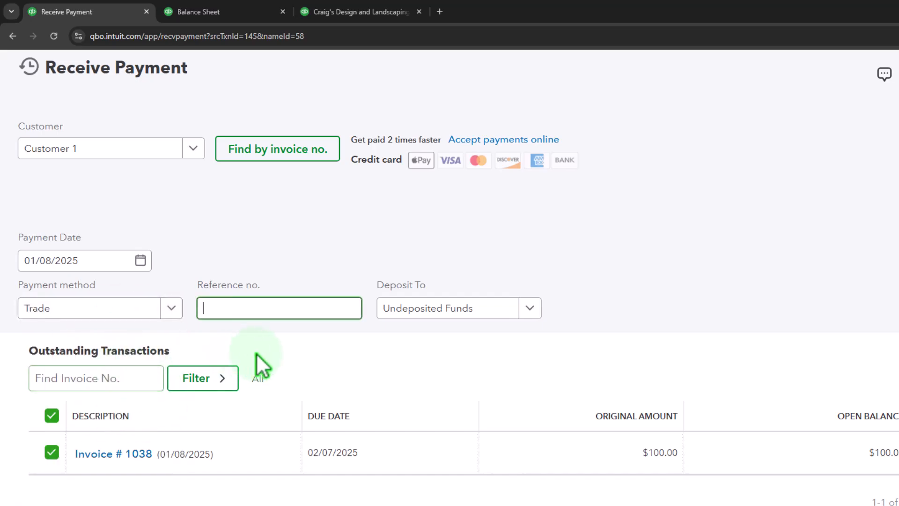
key("Tab")
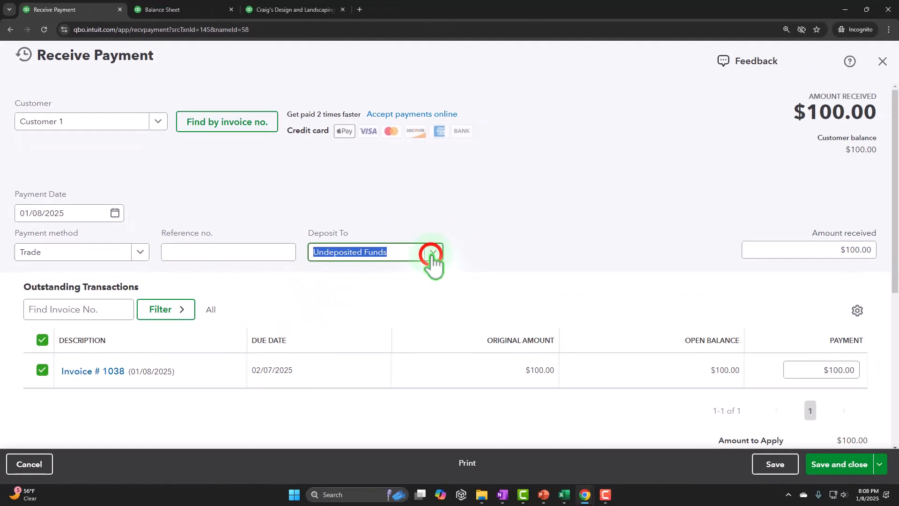
- Deposit Customer 1's payment for invoice 1038 to the Cash Clearing Trade Account, then save and close the payment
left_click(432, 253)
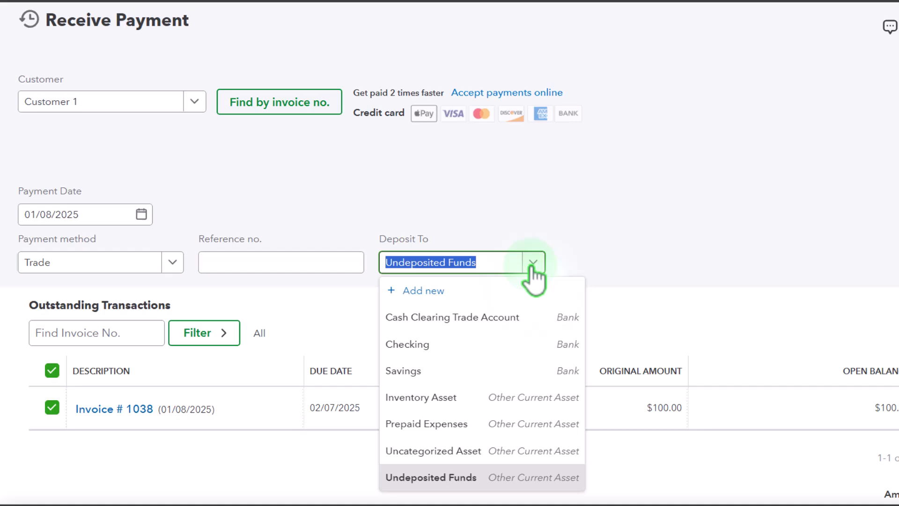
left_click(498, 326)
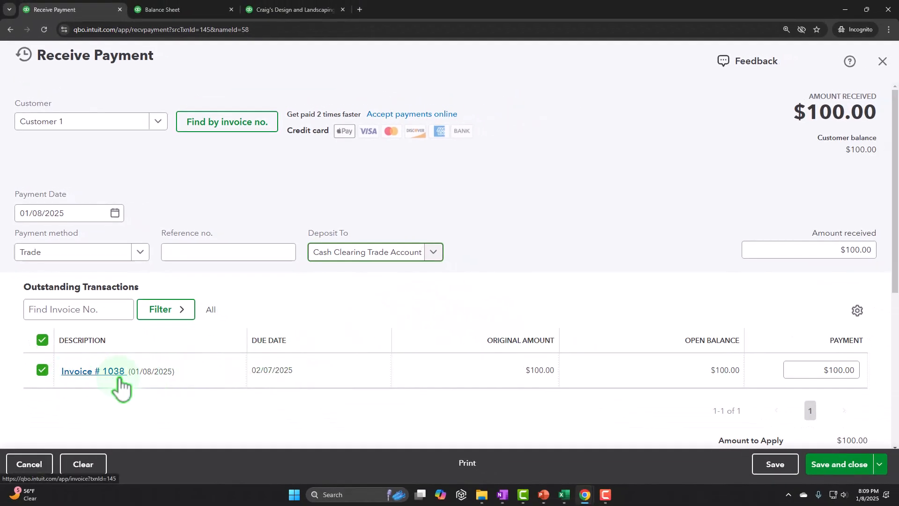
scroll(748, 341, "down", 1)
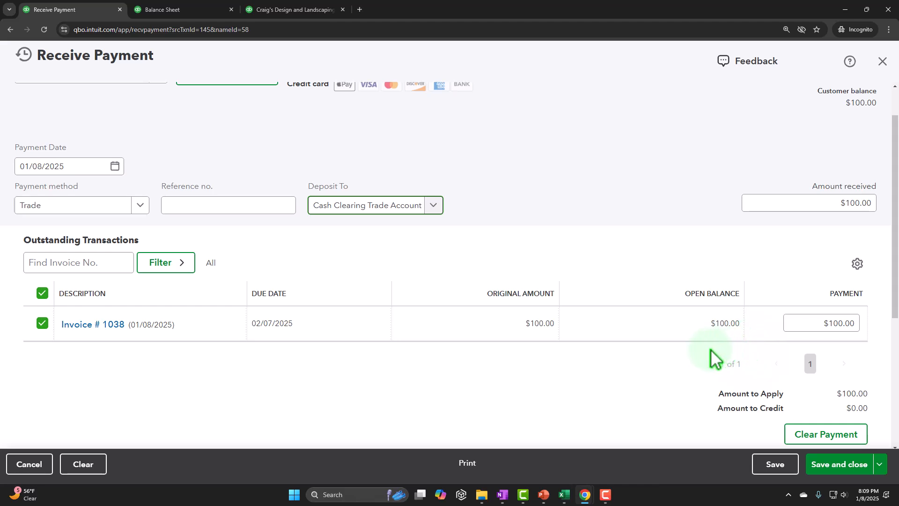
scroll(700, 349, "up", 1)
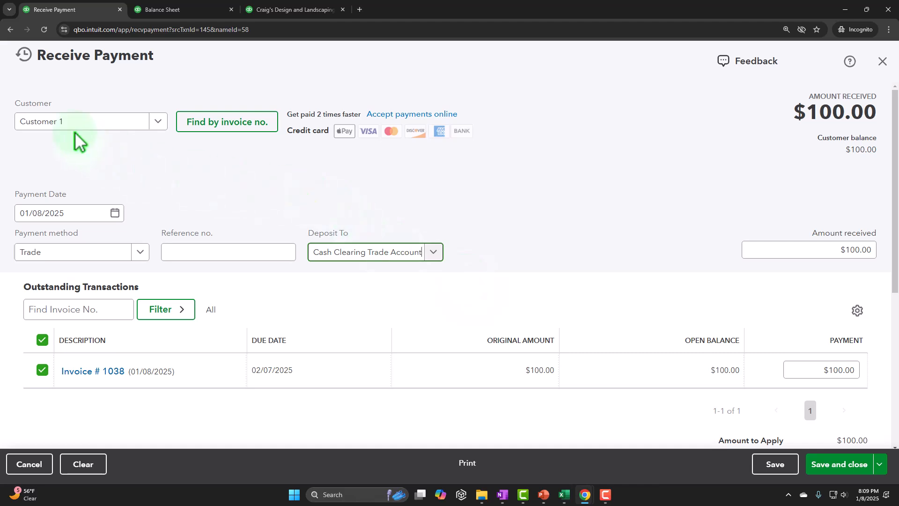
scroll(74, 136, "down", 2)
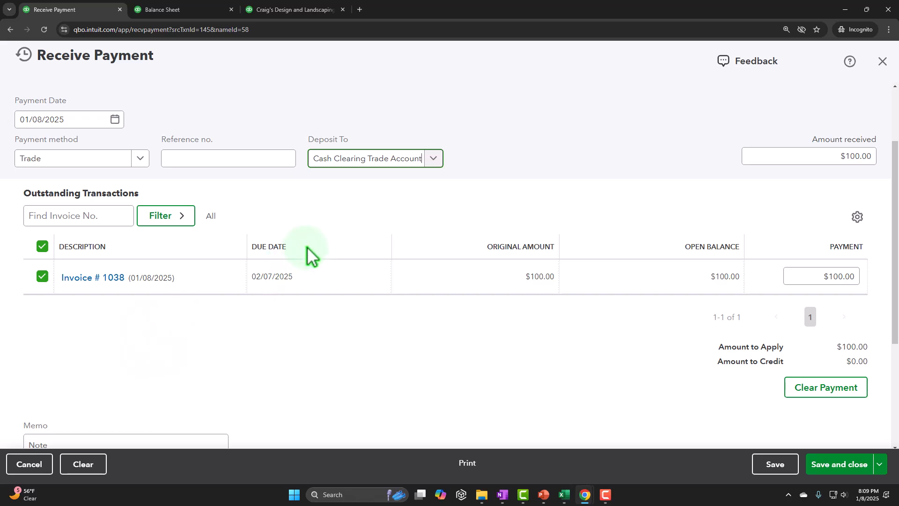
left_click(837, 464)
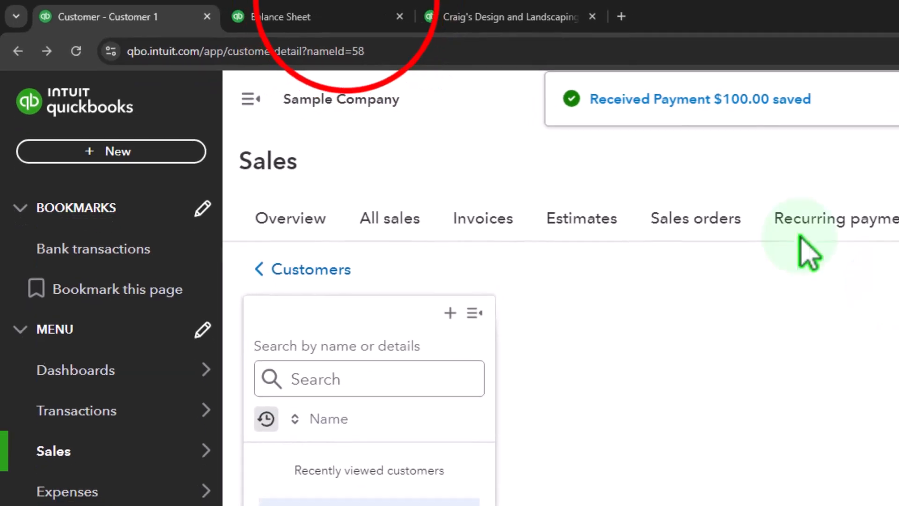
- Rerun the Balance Sheet report and open the 2025 transactions behind Accounts Receivable (A/R)
left_click(292, 16)
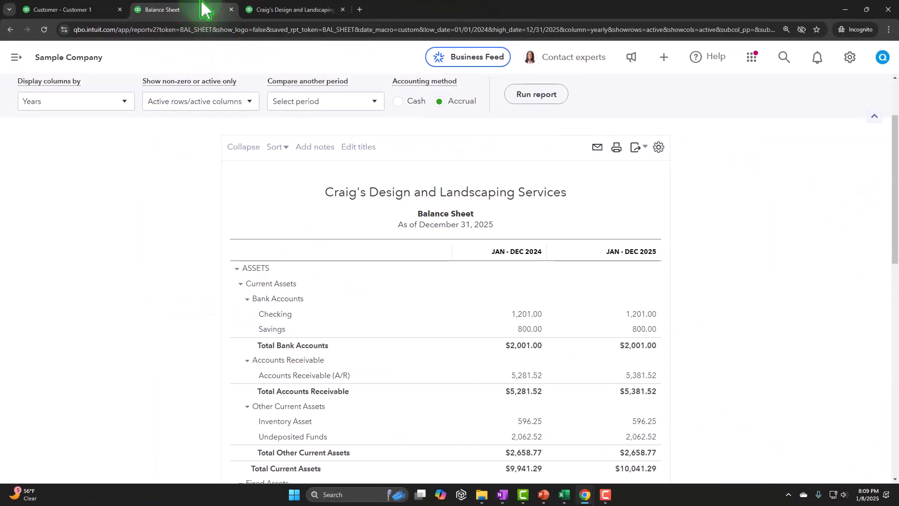
left_click(619, 49)
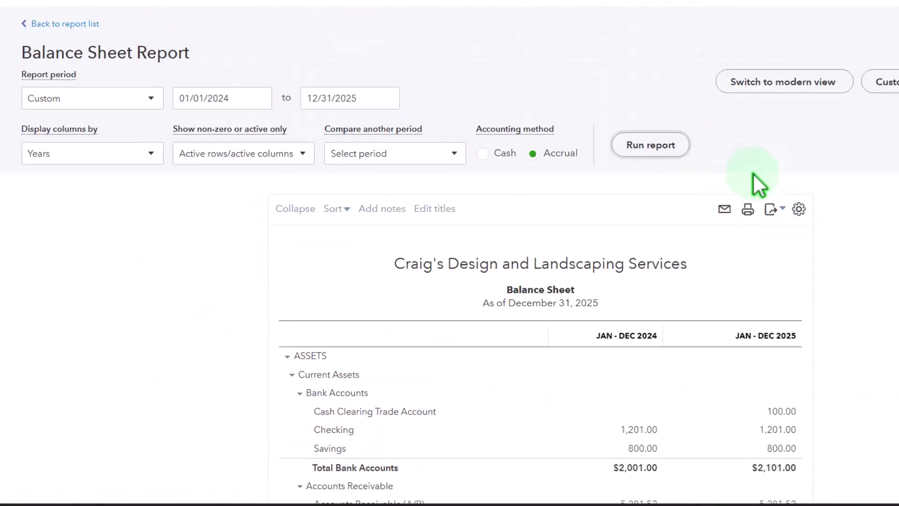
scroll(753, 174, "down", 5)
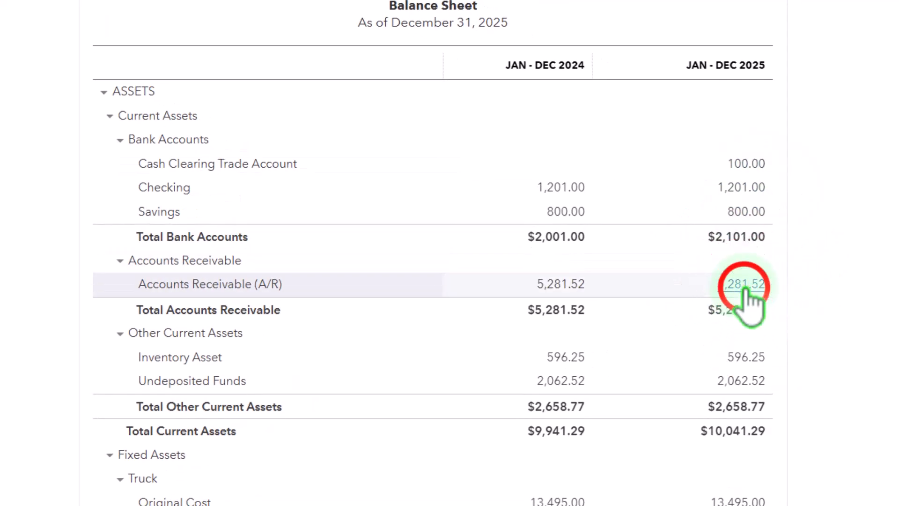
left_click(744, 284)
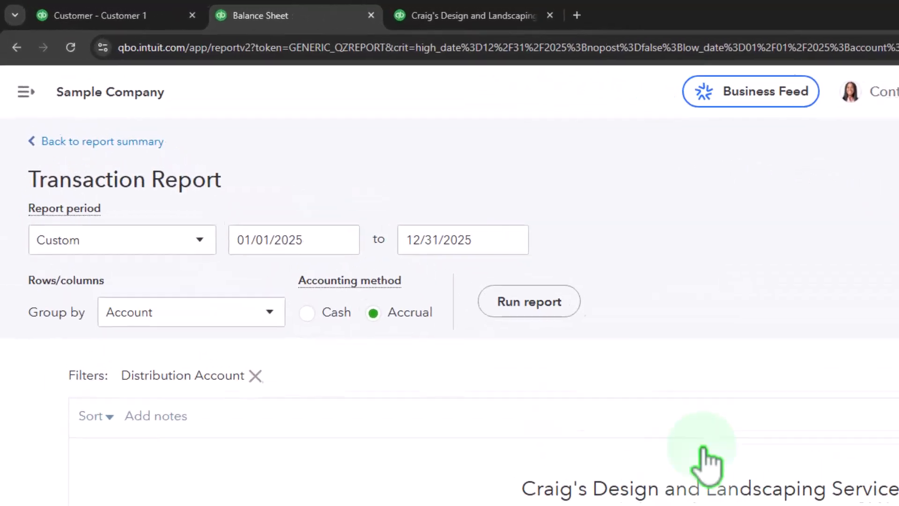
- Check Customer 1's transaction list and open Vendor 1 from the vendors list under Expenses
left_click(120, 17)
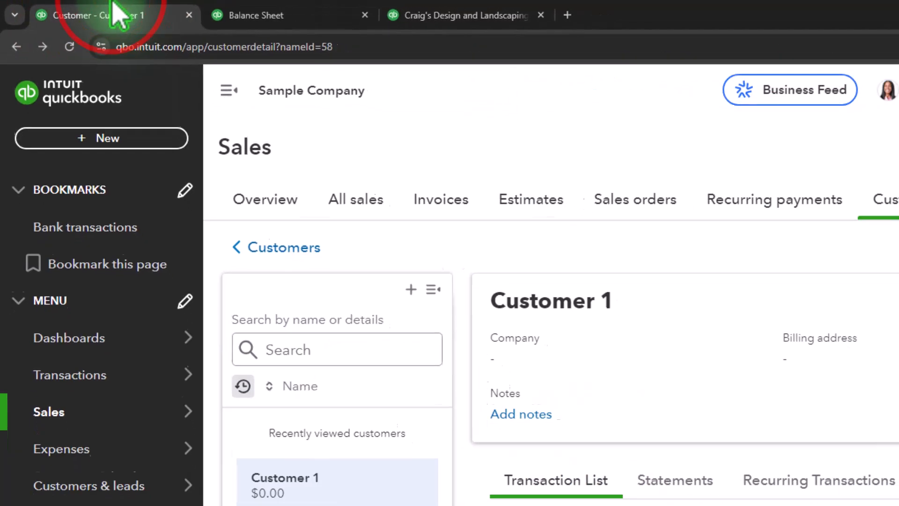
scroll(551, 332, "down", 2)
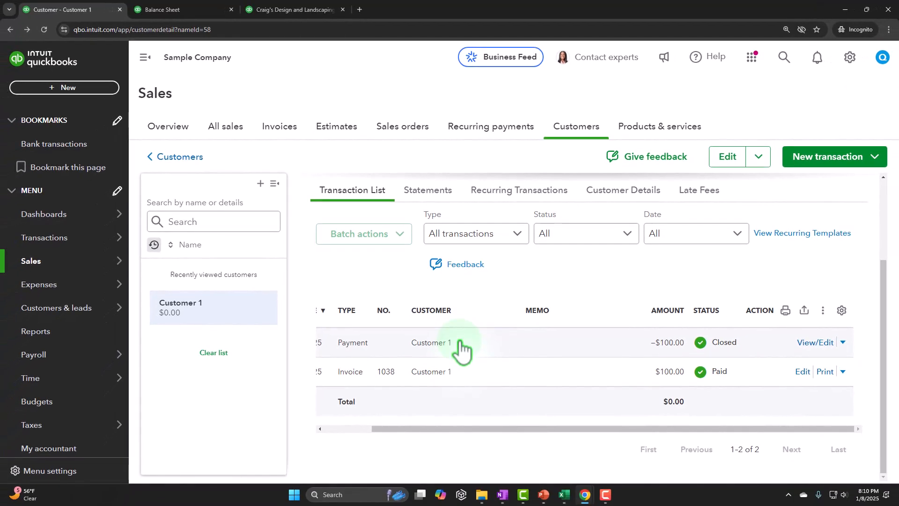
mouse_move(49, 294)
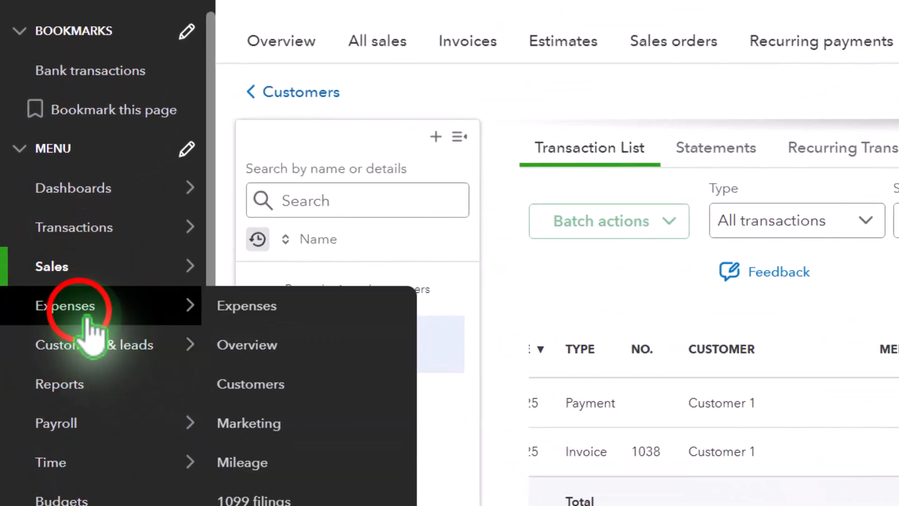
left_click(76, 311)
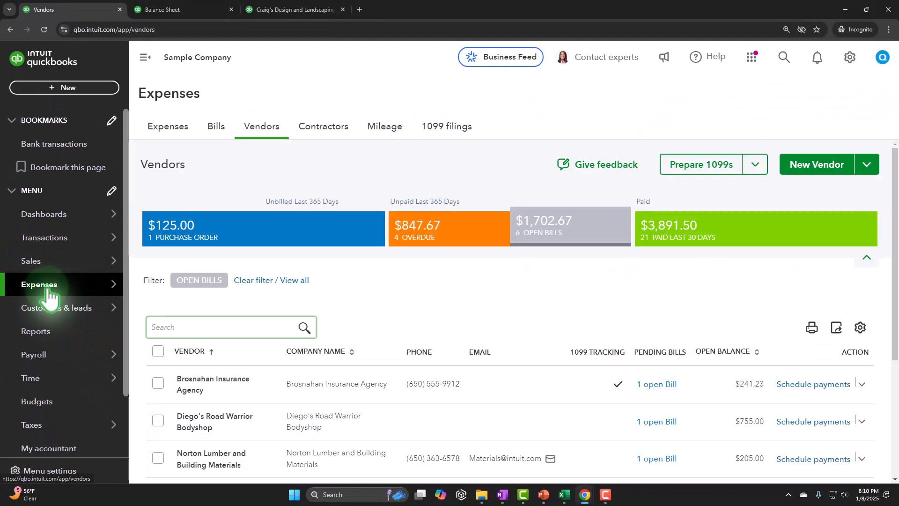
scroll(365, 349, "down", 5)
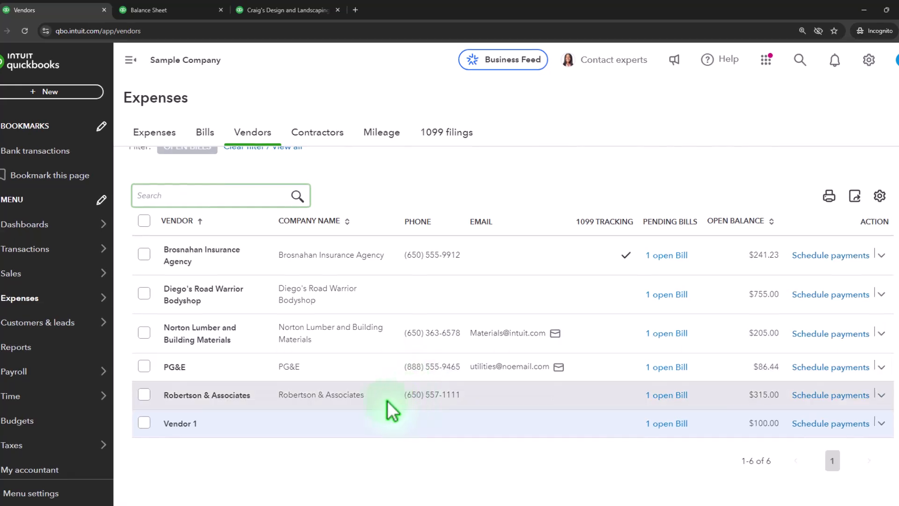
left_click(232, 414)
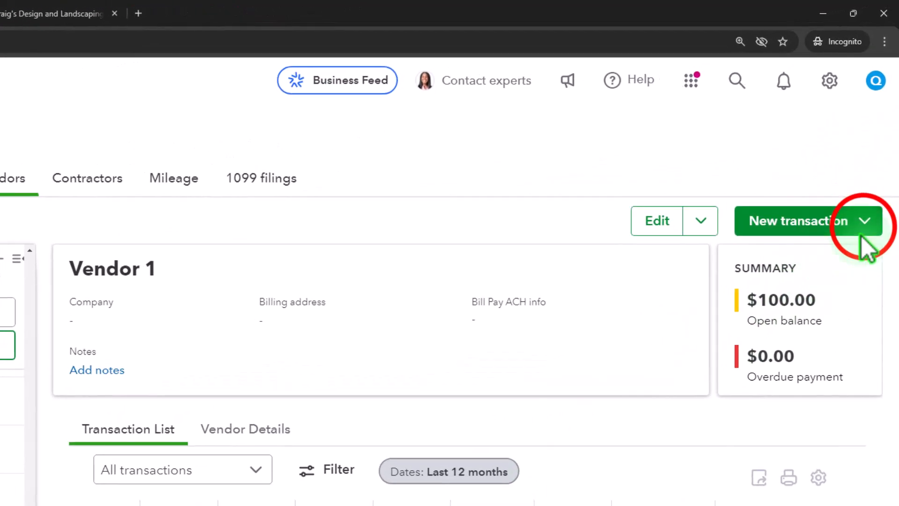
- Start paying bills, select Vendor 1's $100.00 bill, and choose Cash Clearing Trade Account as the payment account
left_click(874, 157)
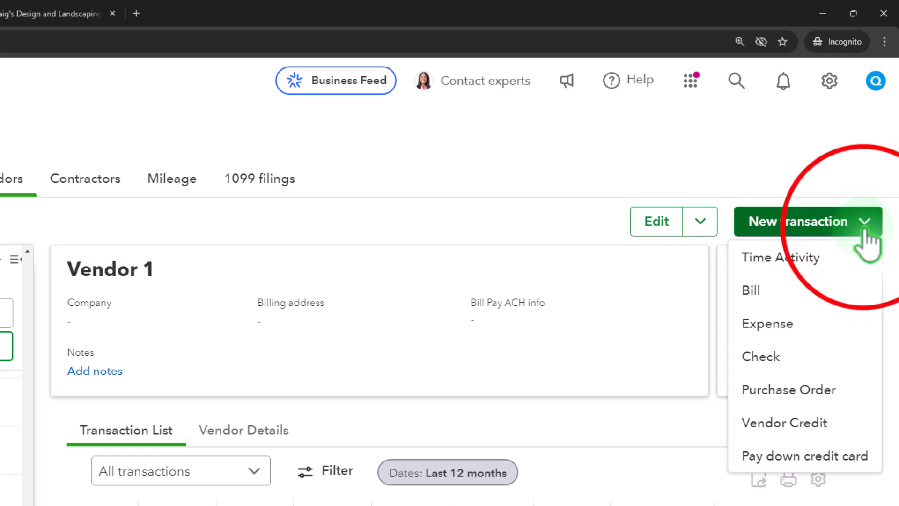
left_click(864, 225)
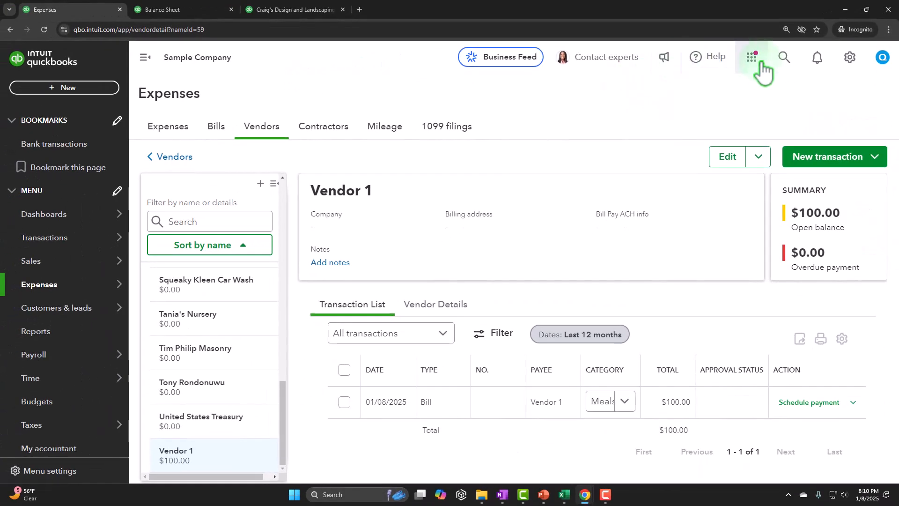
left_click(105, 87)
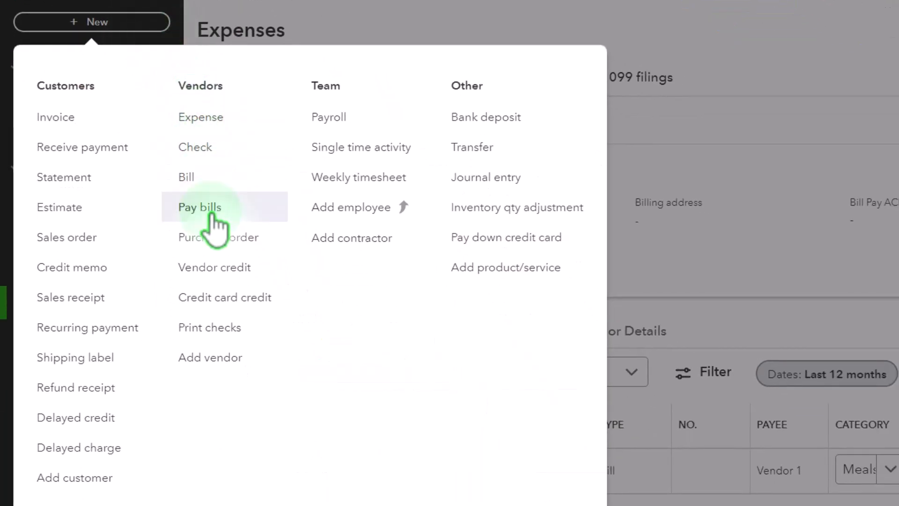
left_click(210, 214)
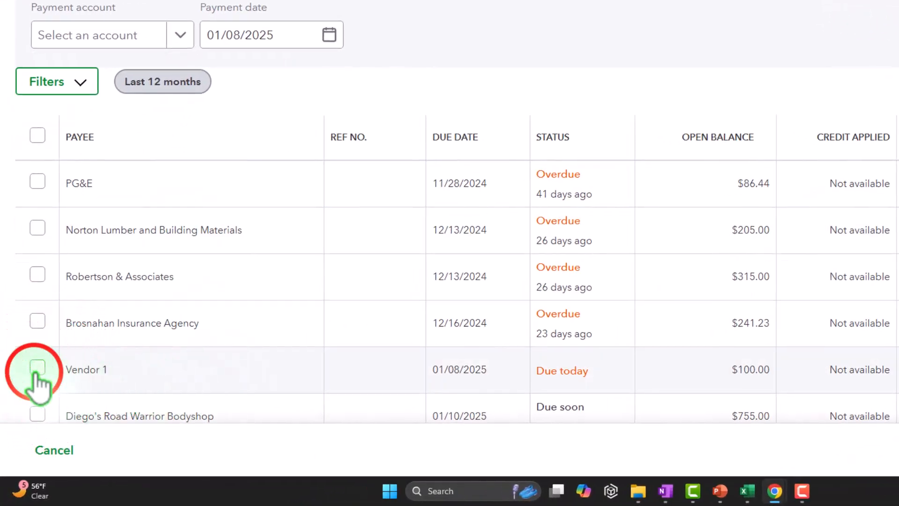
left_click(37, 369)
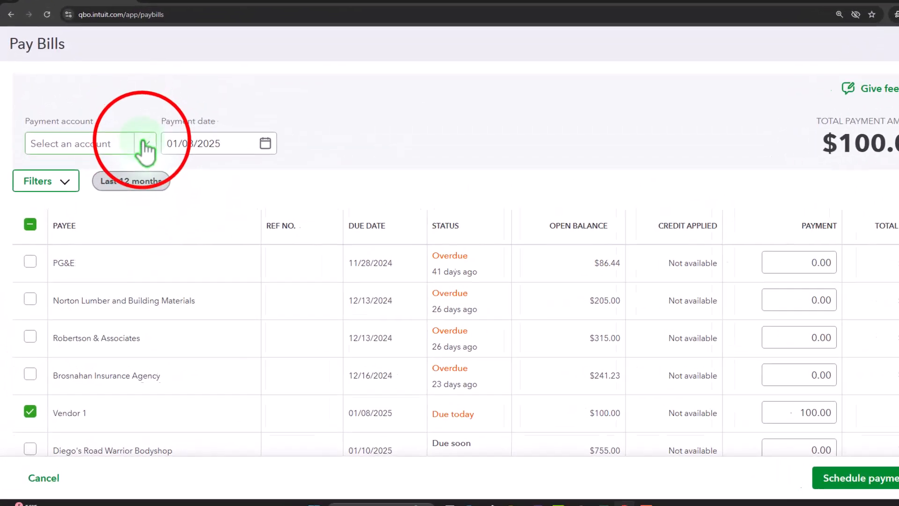
left_click(141, 147)
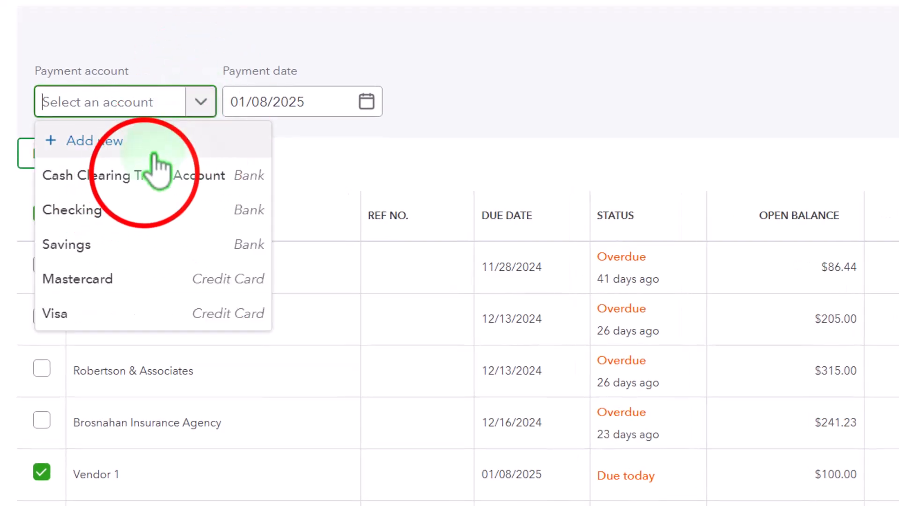
left_click(197, 177)
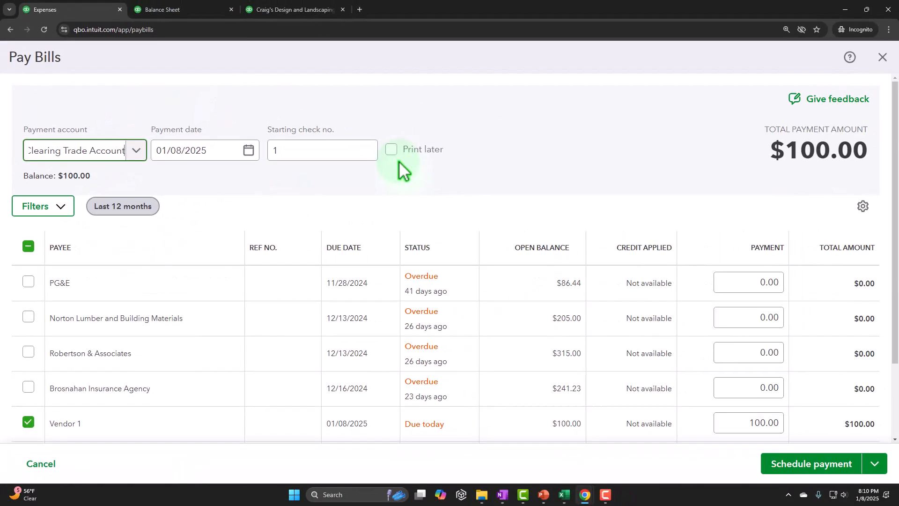
- Enter Trade as the starting check number, then save and close Vendor 1's bill payment without scheduling it
scroll(398, 161, "down", 2)
scroll(407, 195, "up", 2)
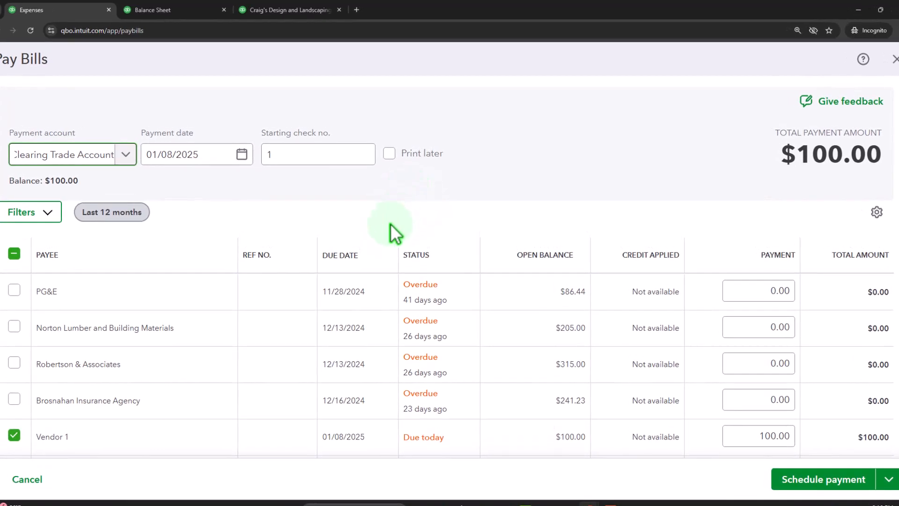
left_click(279, 149)
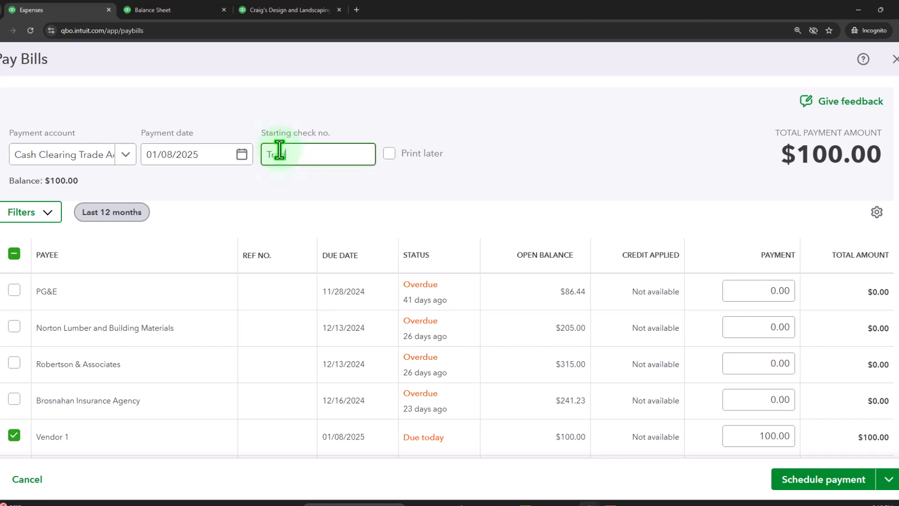
scroll(646, 140, "down", 2)
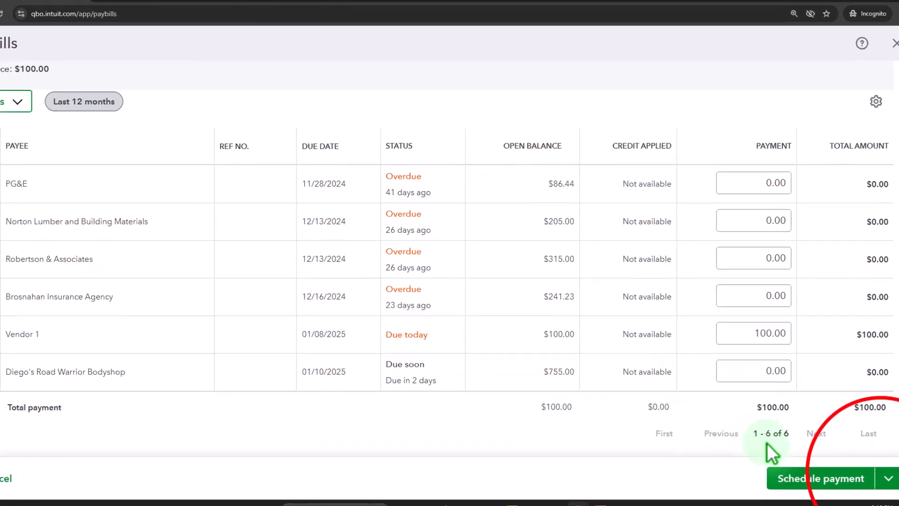
left_click(888, 479)
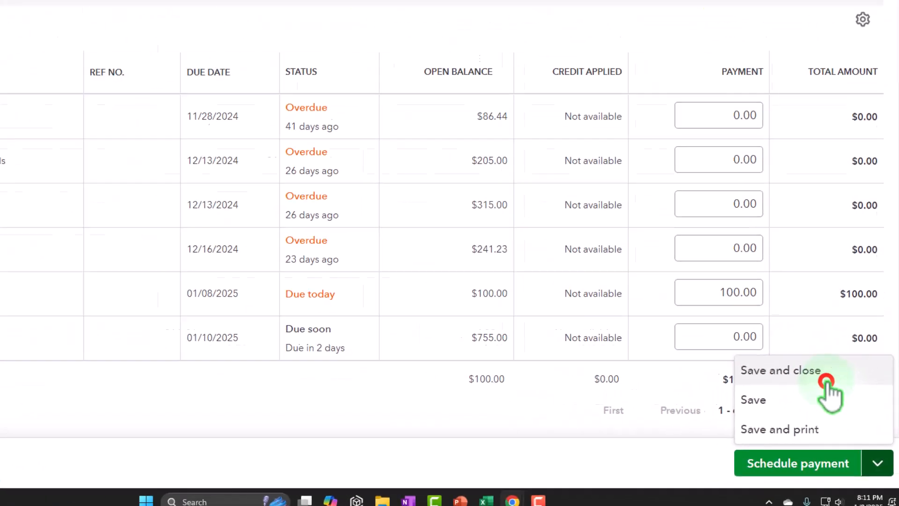
left_click(814, 337)
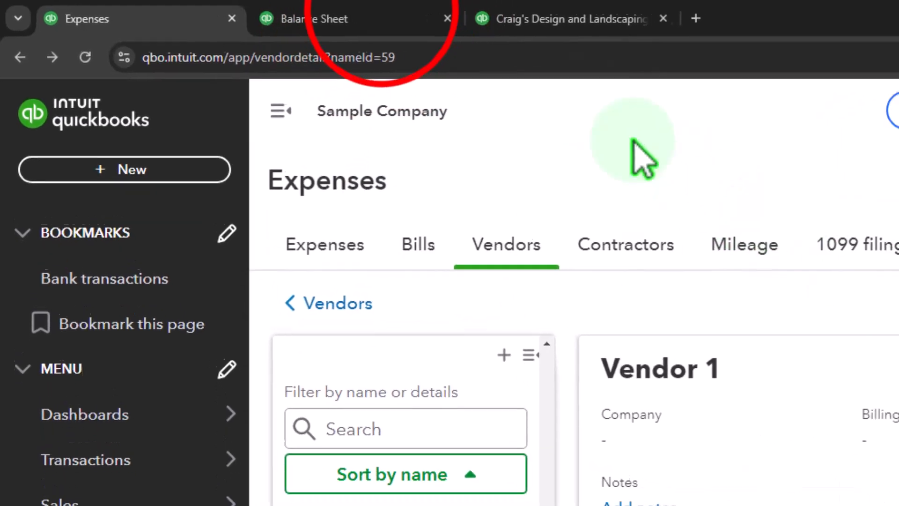
- Rerun the Balance Sheet report, examine the 2025 transactions of the Cash Clearing Trade Account, and return to the report
left_click(215, 10)
scroll(217, 257, "up", 5)
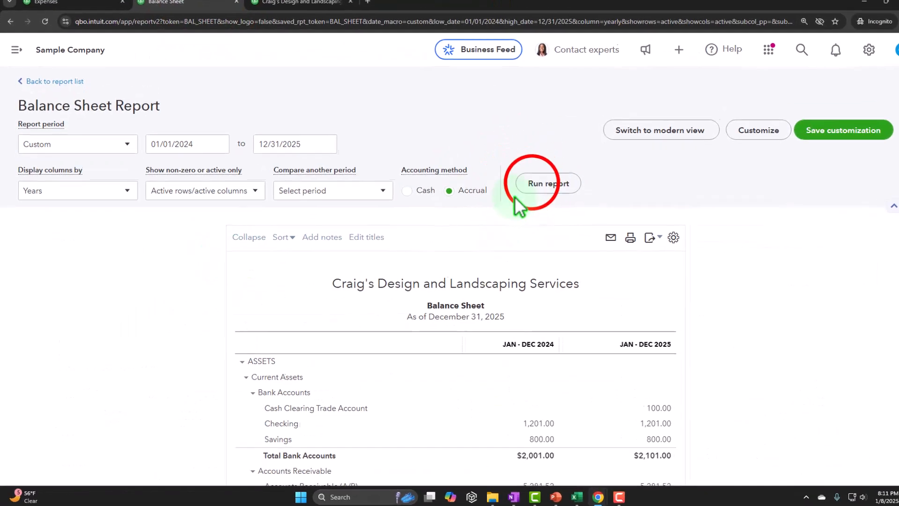
left_click(538, 187)
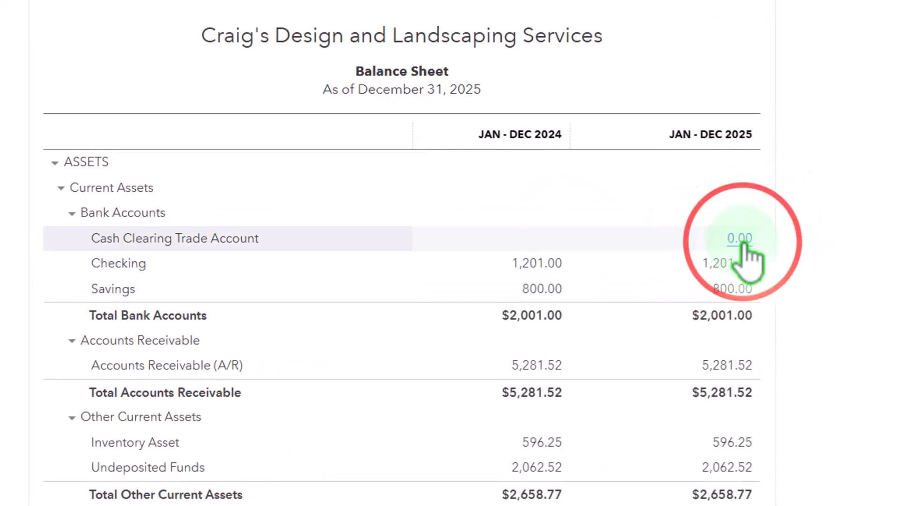
left_click(741, 240)
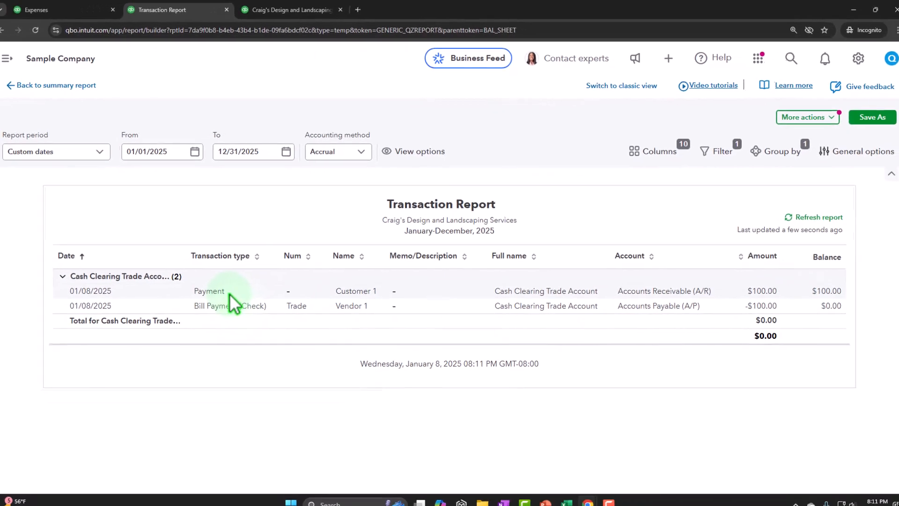
left_click(67, 87)
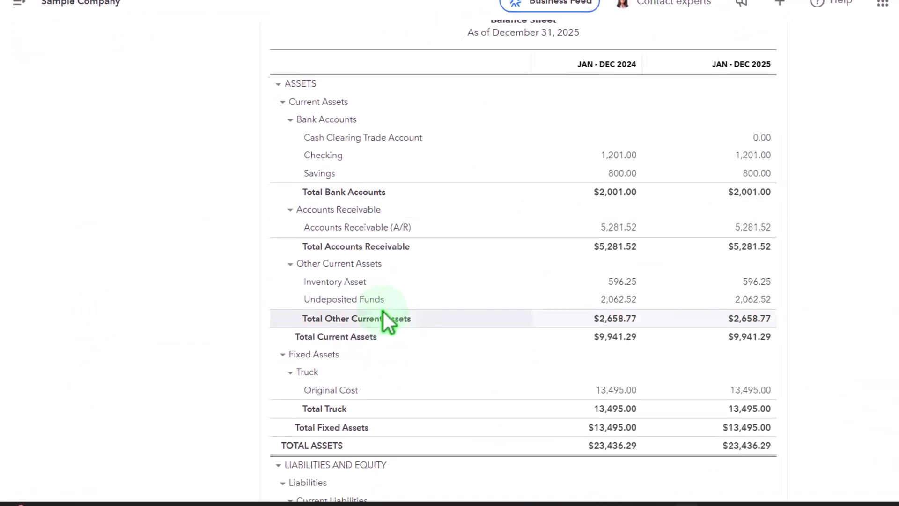
- Open the 2025 transactions behind Accounts Payable (A/P) and return to the Balance Sheet
scroll(383, 311, "down", 5)
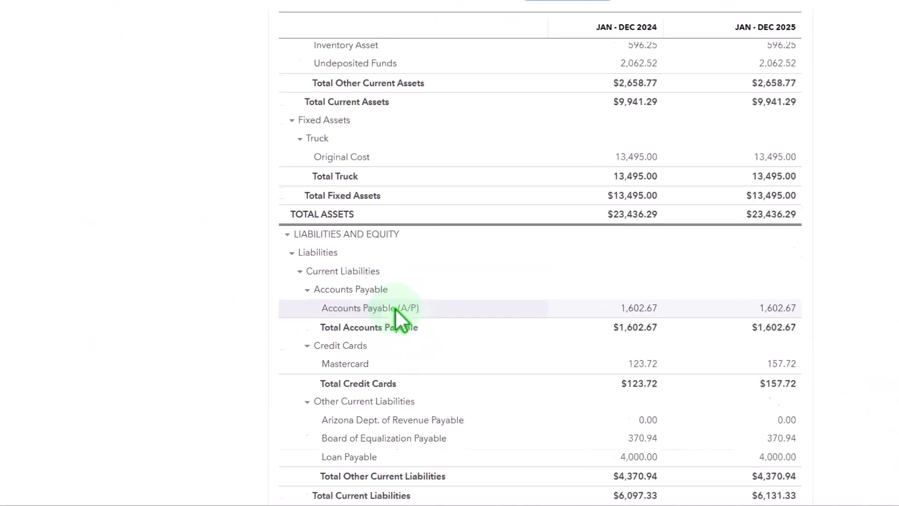
left_click(719, 304)
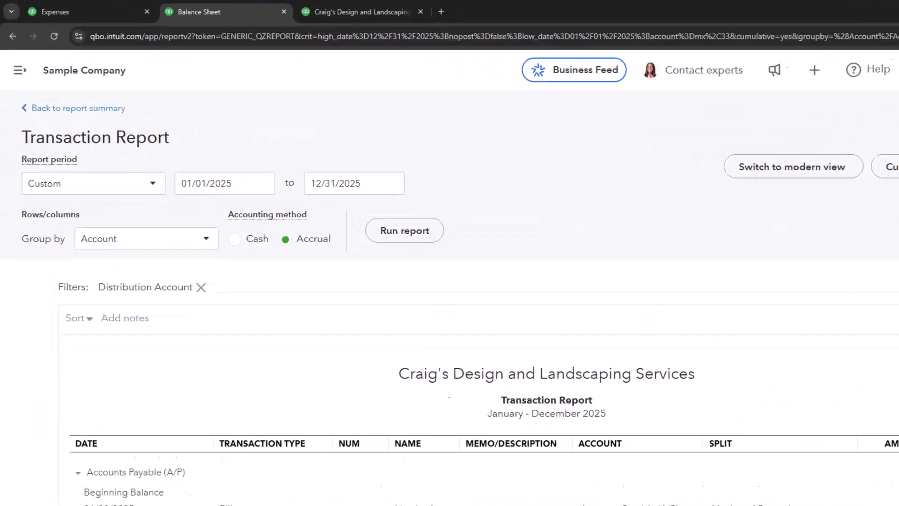
left_click(70, 108)
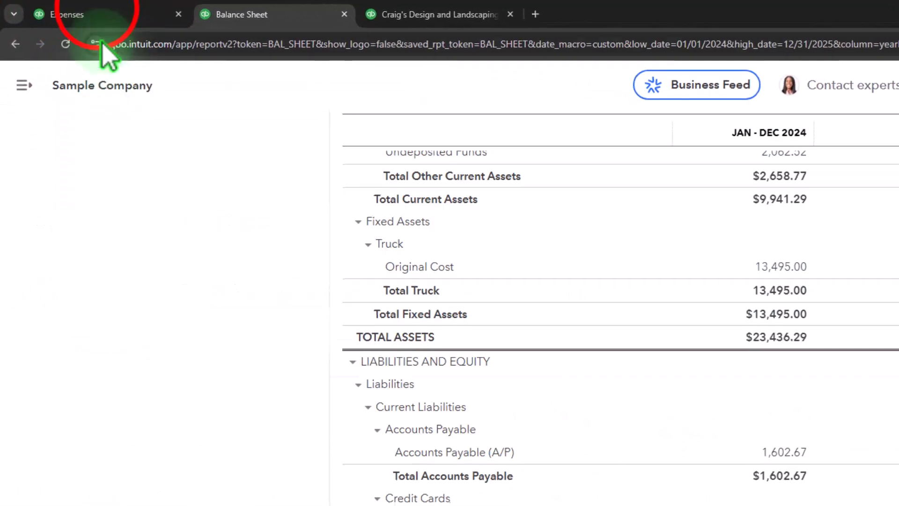
- Go back to Vendor 1's page and reload it to check the vendor's updated transaction list
left_click(100, 14)
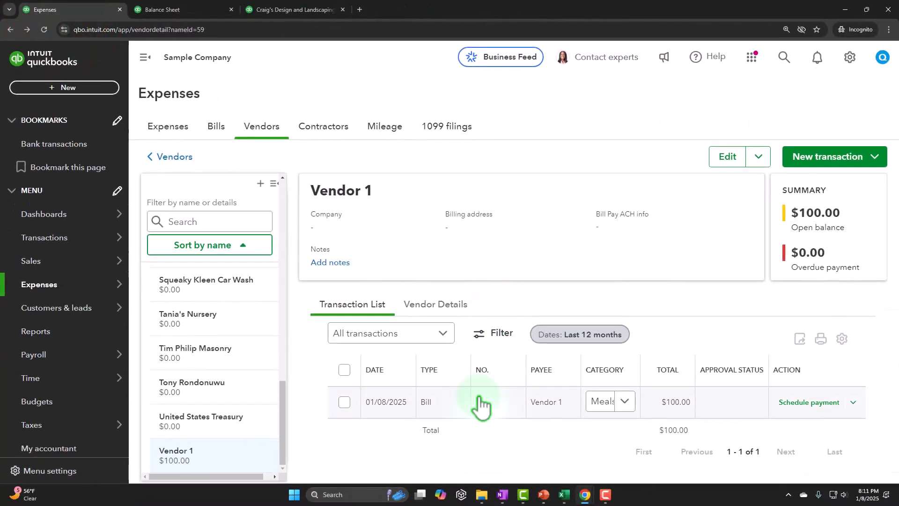
left_click(431, 369)
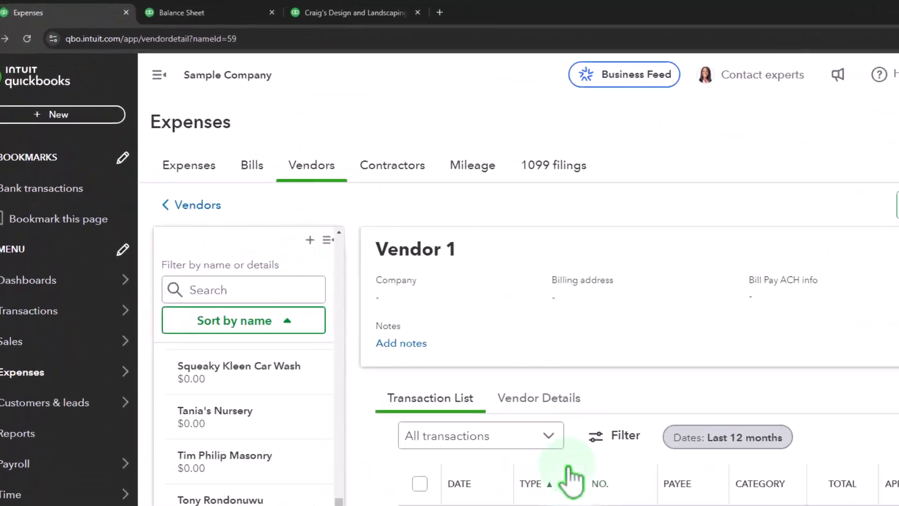
left_click(27, 39)
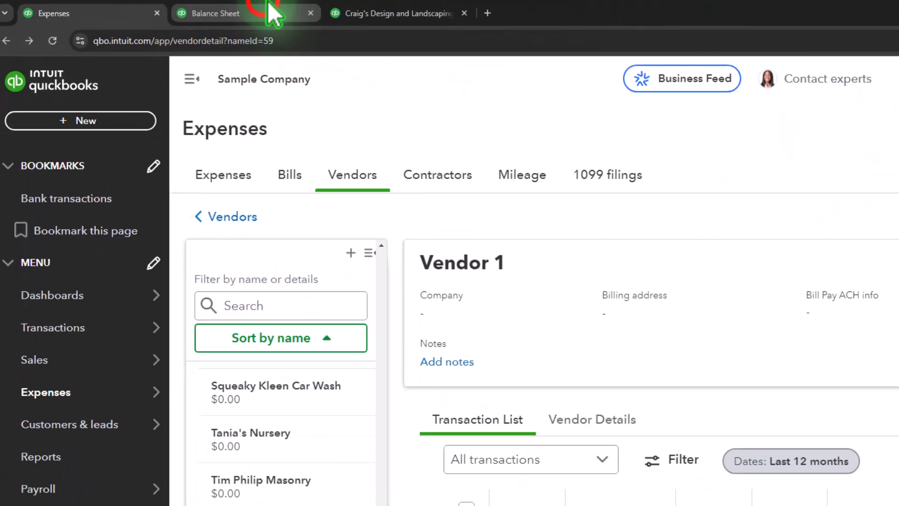
- Return to the Balance Sheet and open the 2025 transactions behind the Cash Clearing Trade Account
left_click(274, 14)
scroll(354, 161, "up", 10)
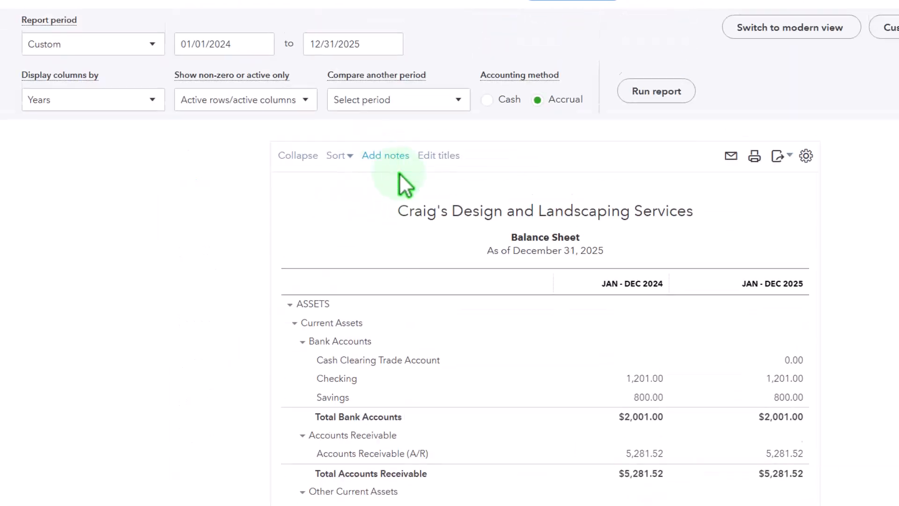
scroll(577, 349, "down", 1)
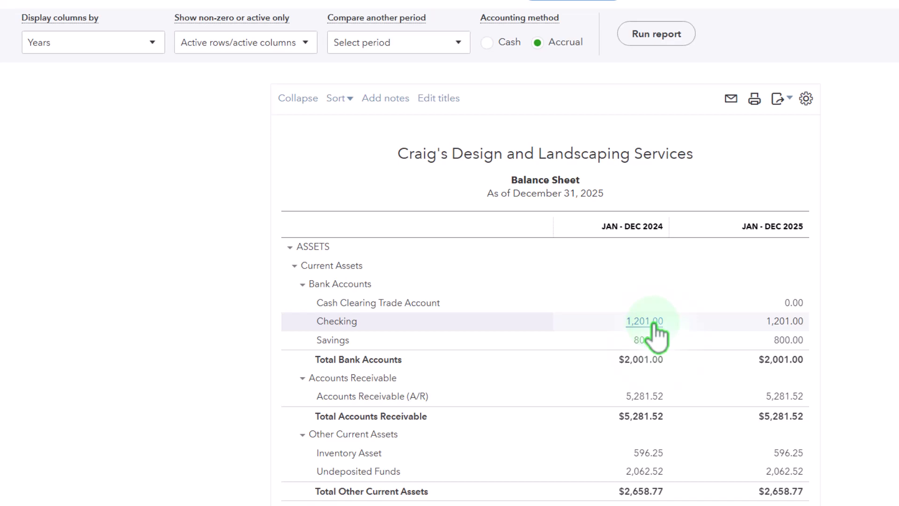
left_click(795, 302)
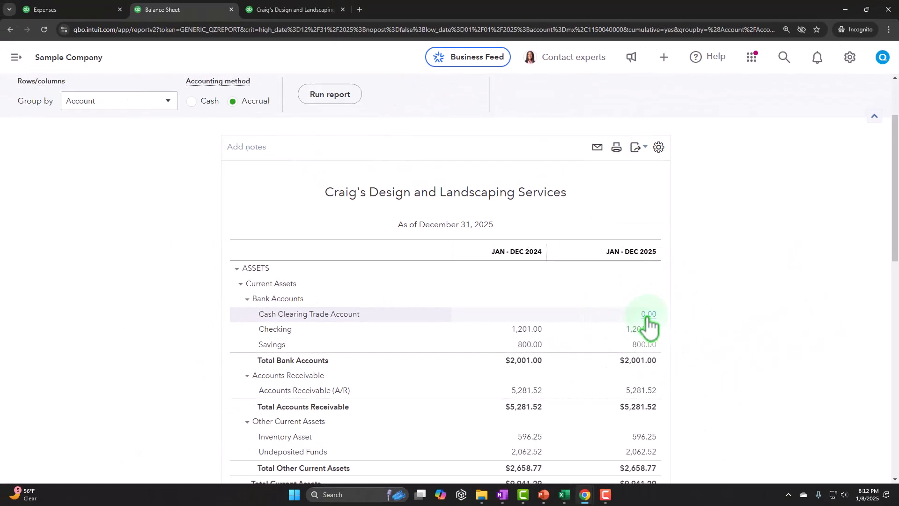